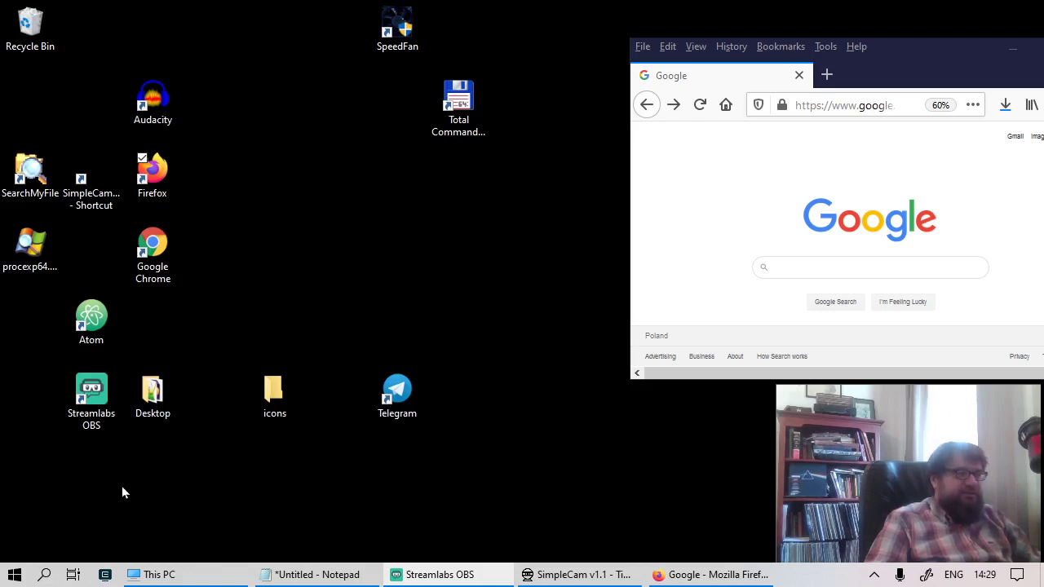
- Open a ConEmu command prompt, and search Google for "conemu" in the browser
left_click(104, 574)
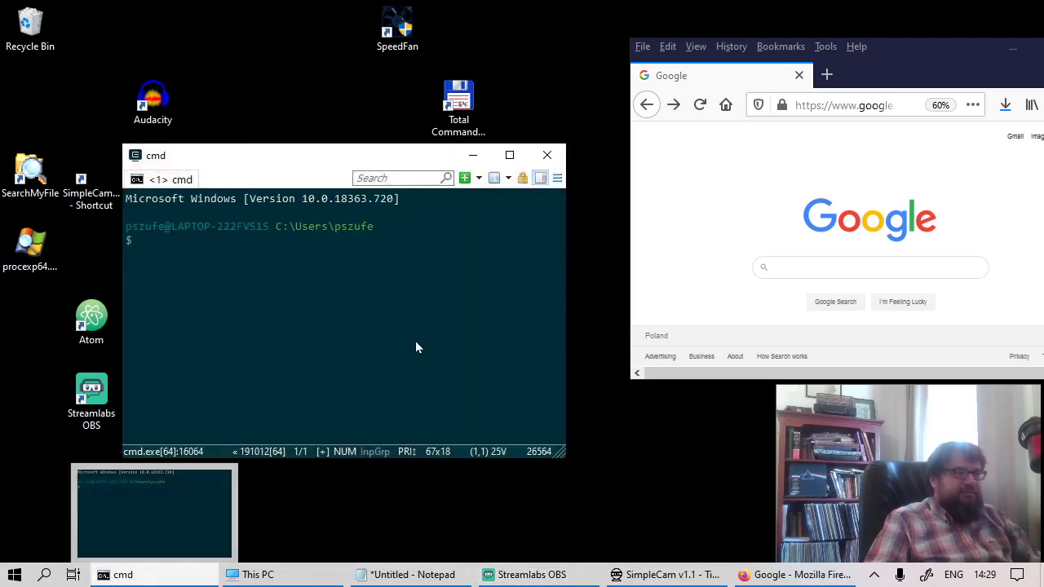
left_click(814, 267)
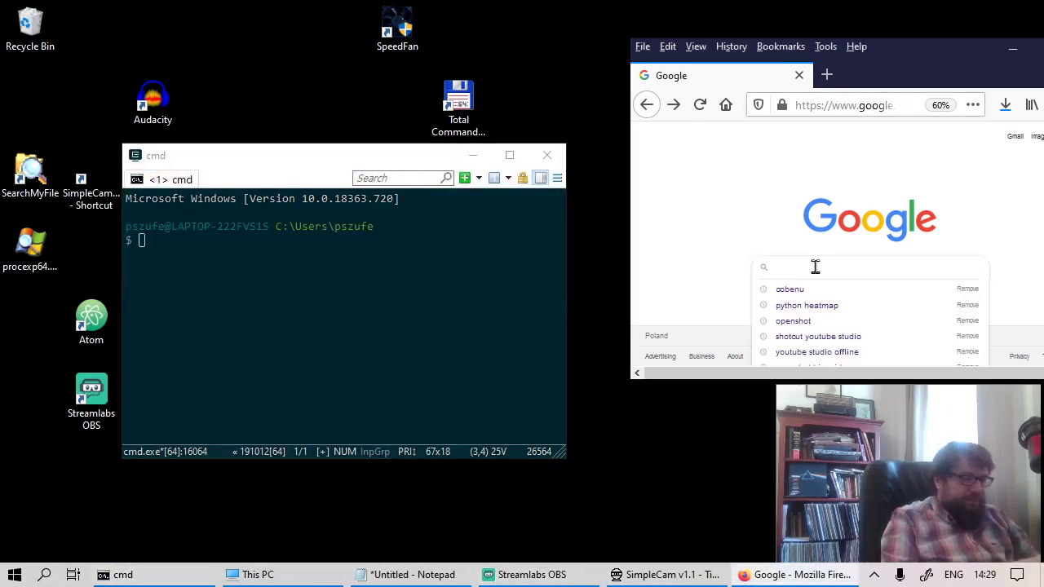
type("conemu")
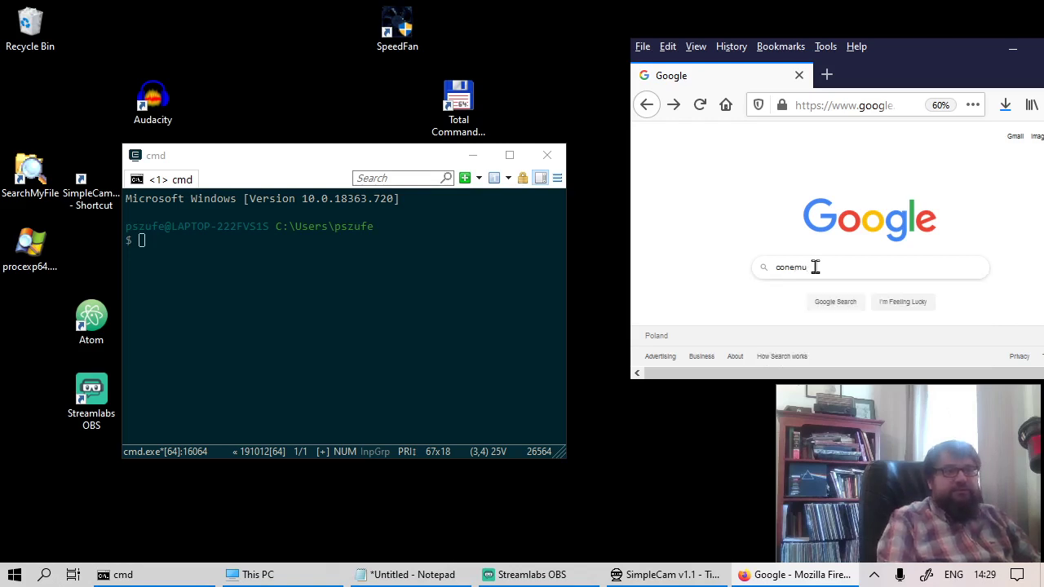
key("Return")
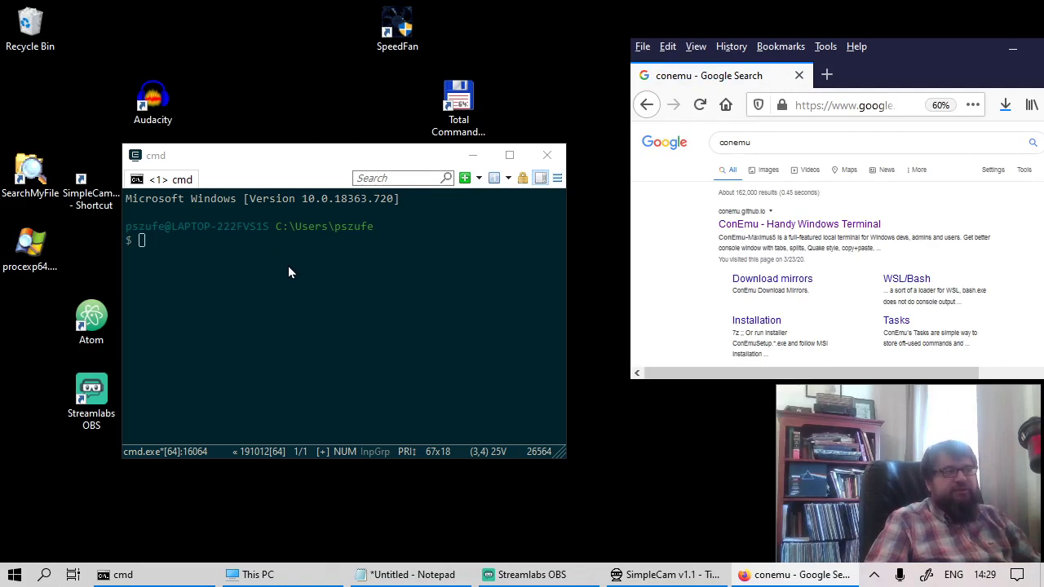
- Try to start Julia from the command prompt with the command julia
left_click(358, 285)
type("julia")
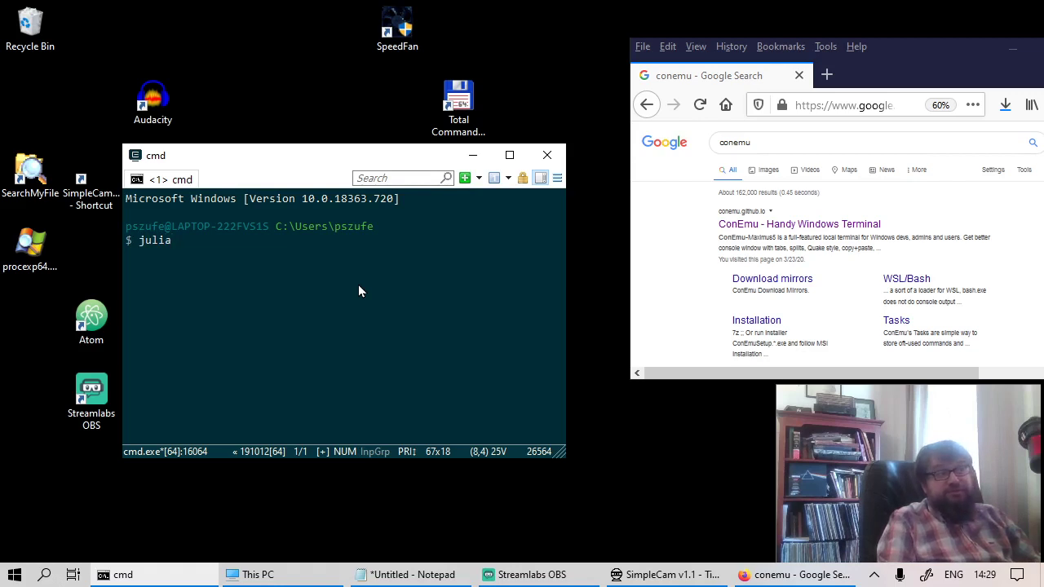
key("Return")
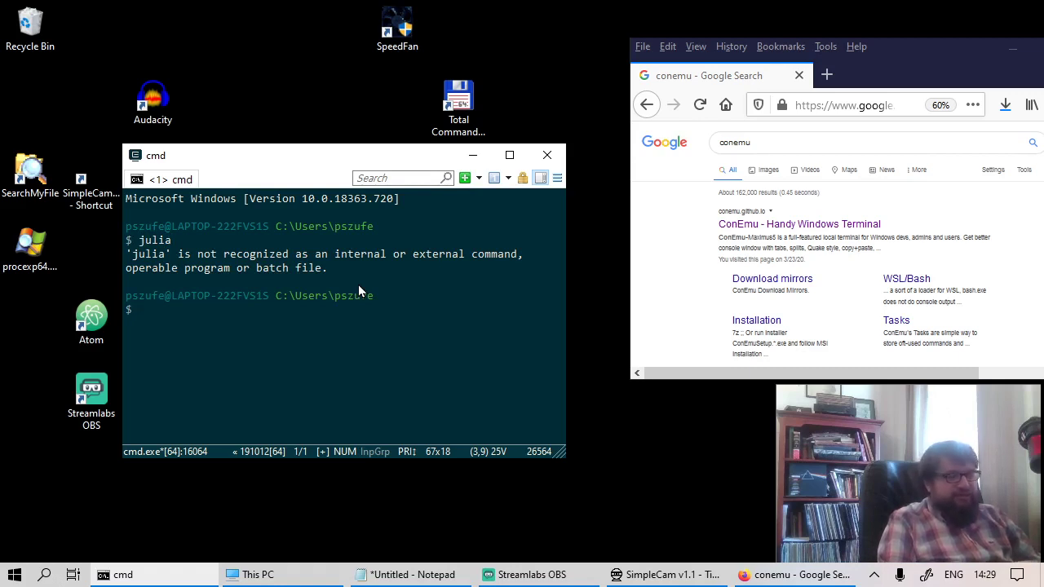
- Start the Python interpreter from the command prompt, exit it with exit(), and clear the terminal with cls
type("python")
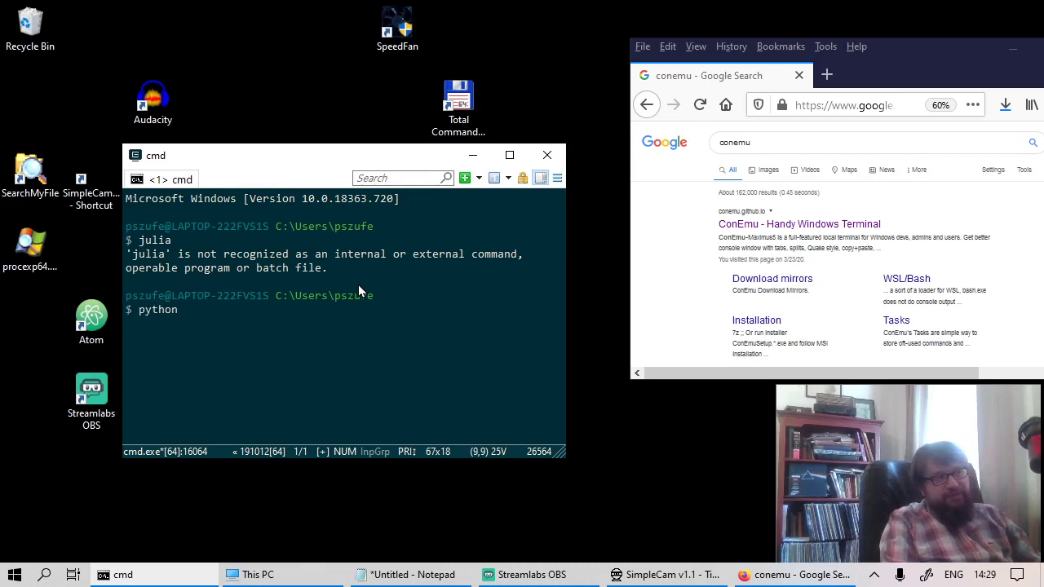
key("Return")
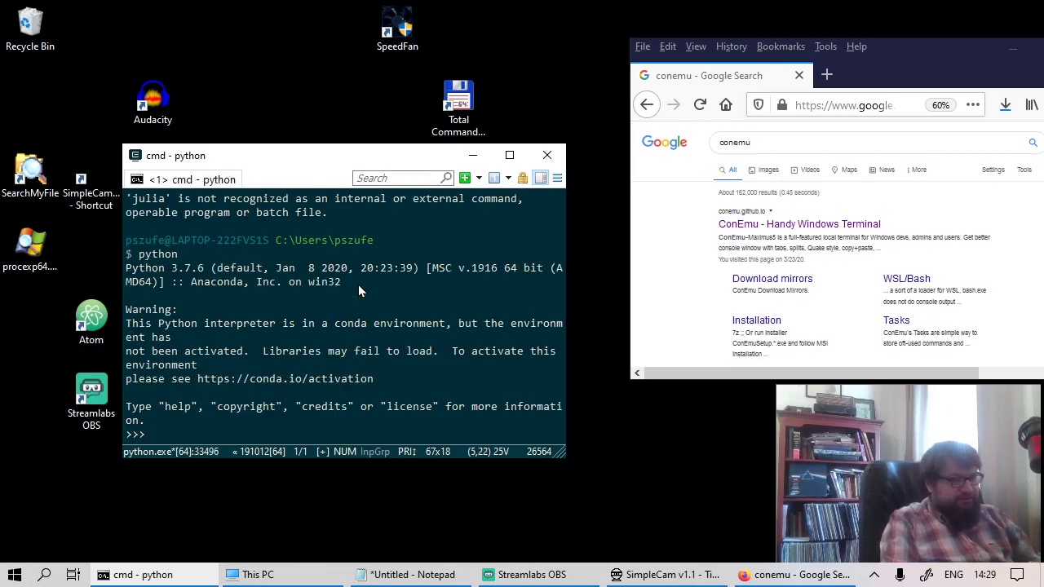
type("exit()")
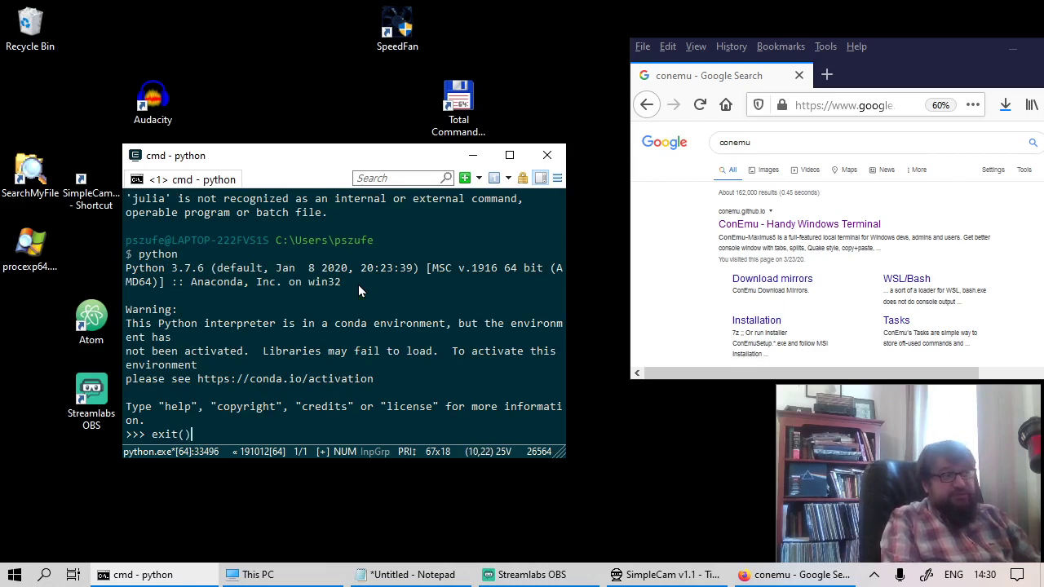
key("Return")
type("cls")
key("Return")
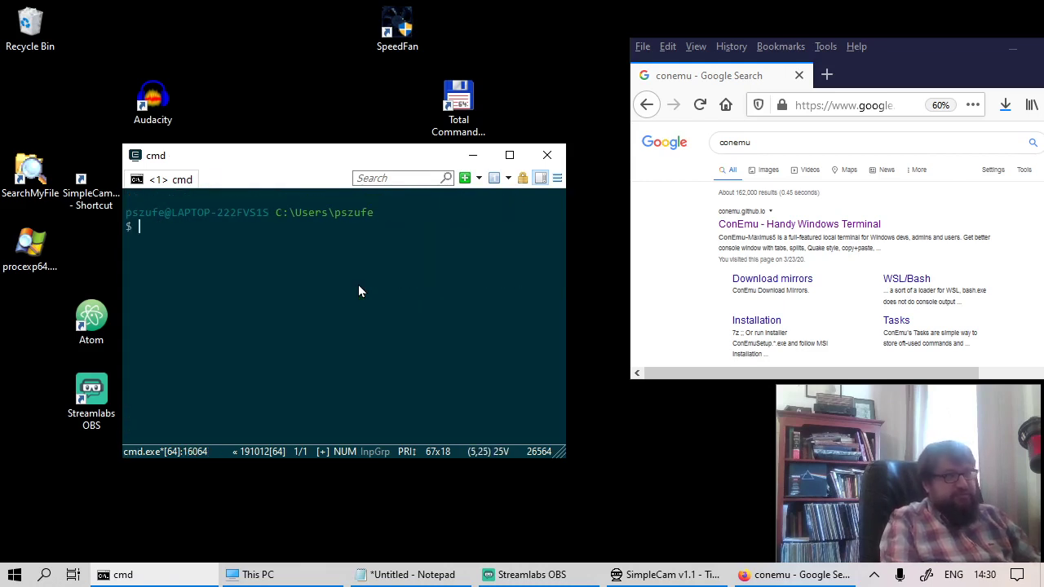
- Look up the Python executable's location with where python, and list the search path with set PATH
type("where python")
key("Return")
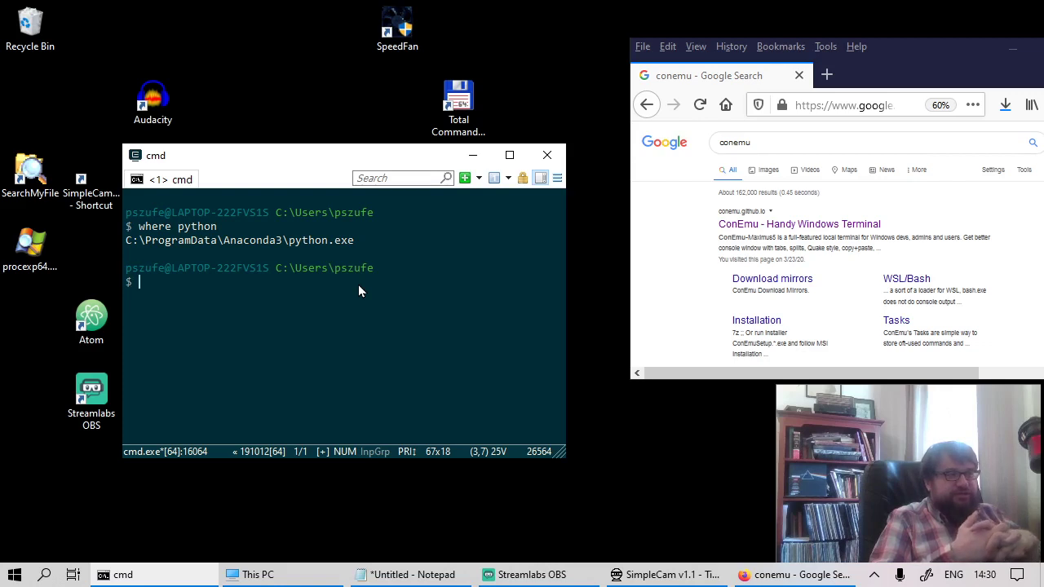
type("set P")
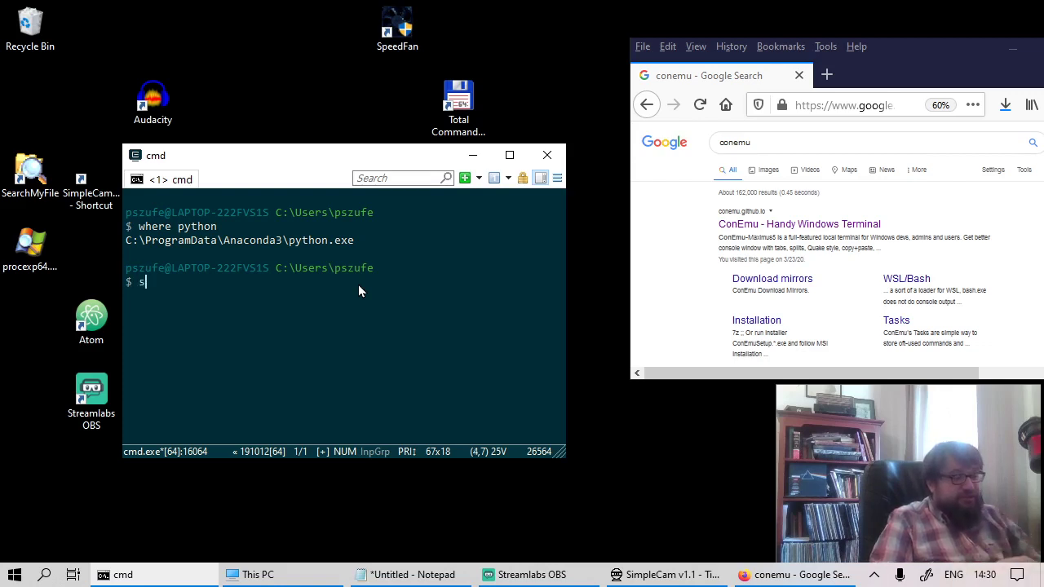
type("ATH")
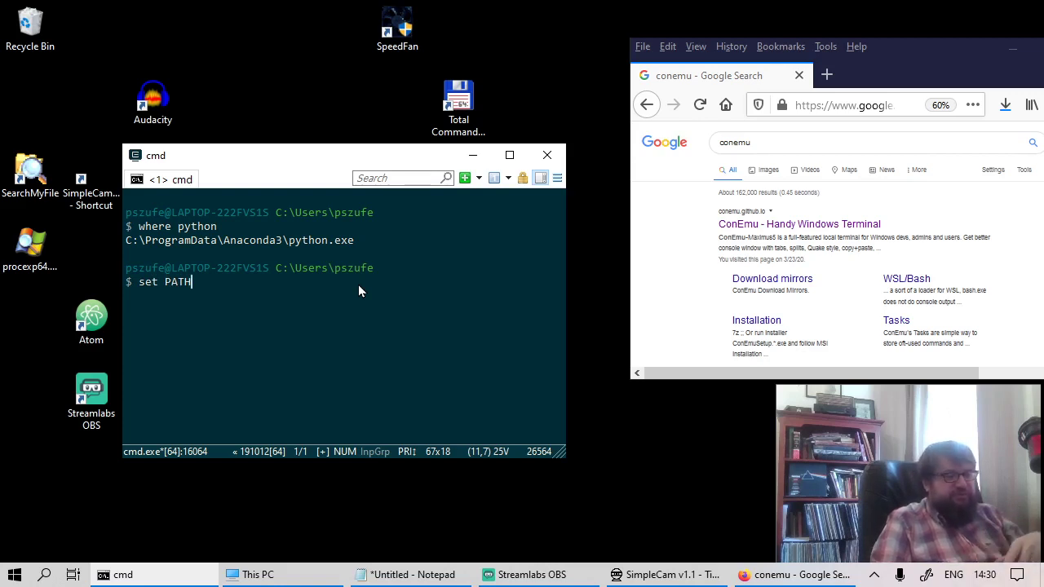
key("Return")
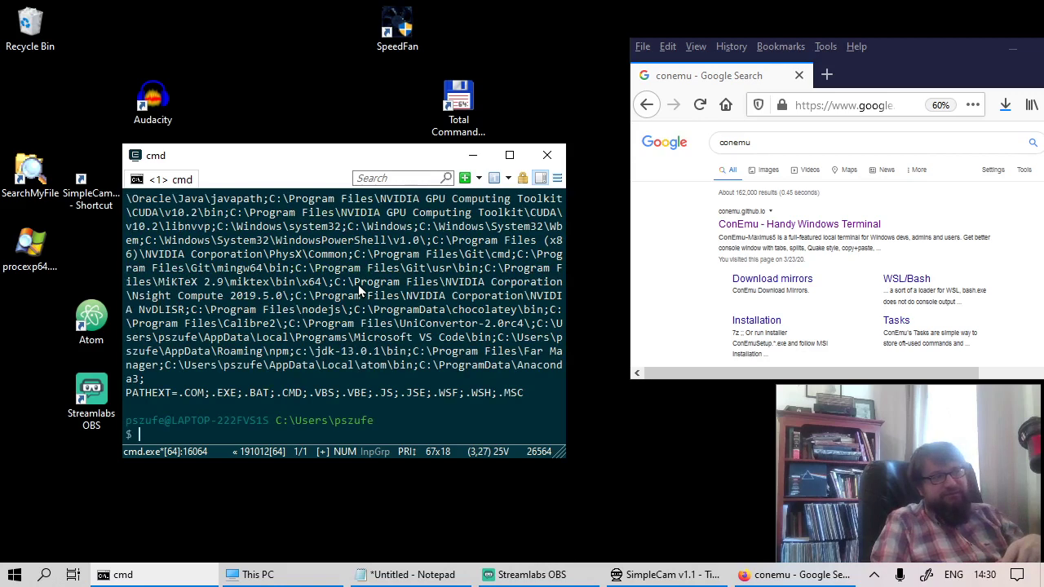
scroll(363, 292, "up", 1)
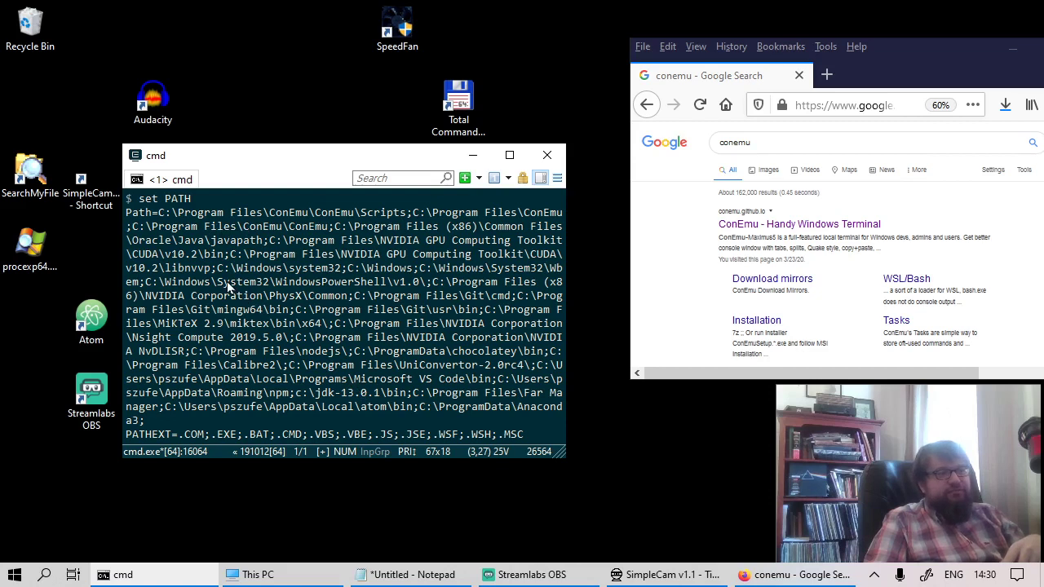
scroll(226, 281, "down", 1)
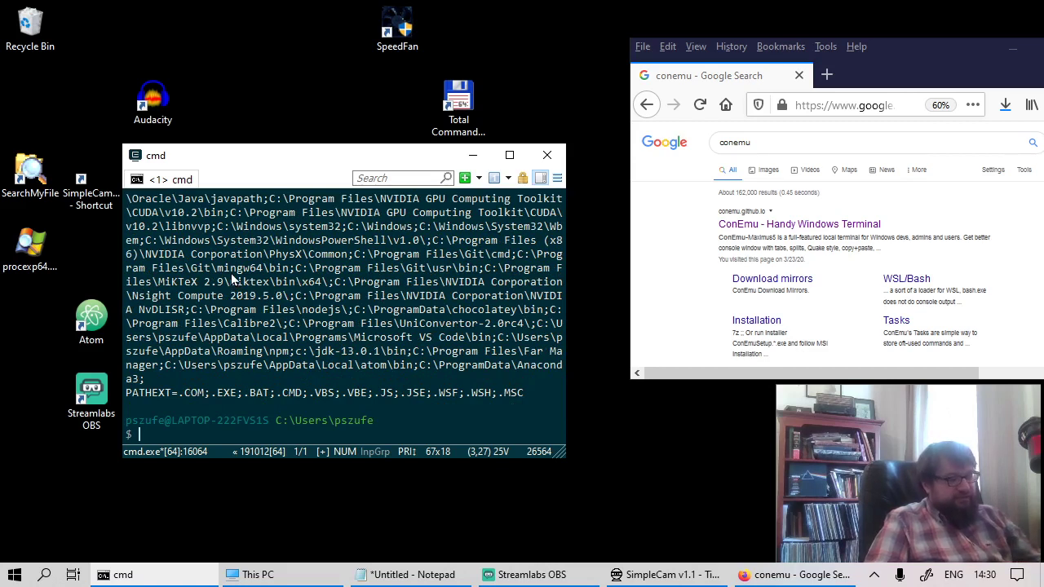
- Open the folder c:\Julia-1.4.0 through the Windows Run dialog
key("super+r")
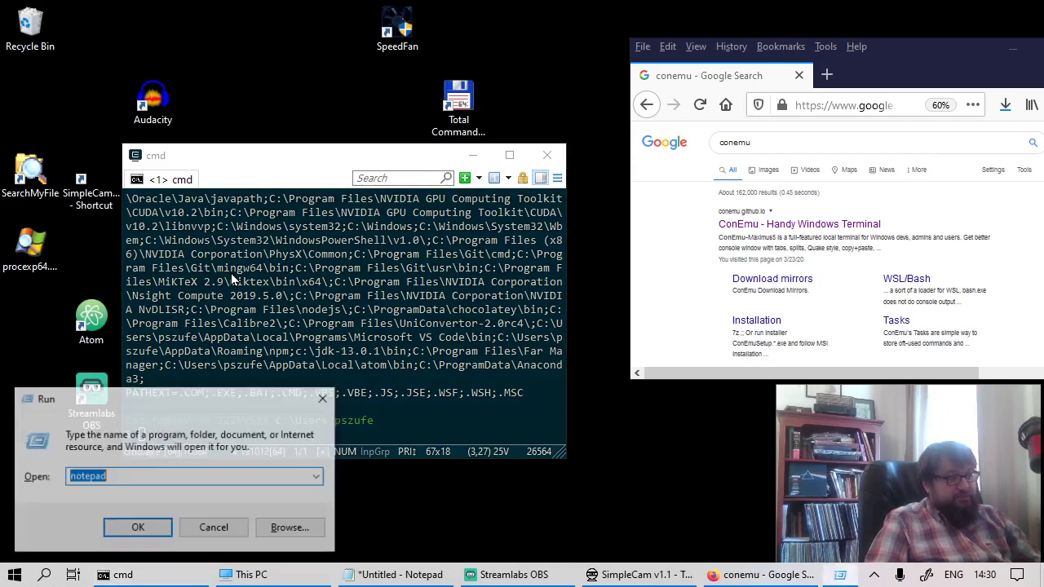
type("c:\\")
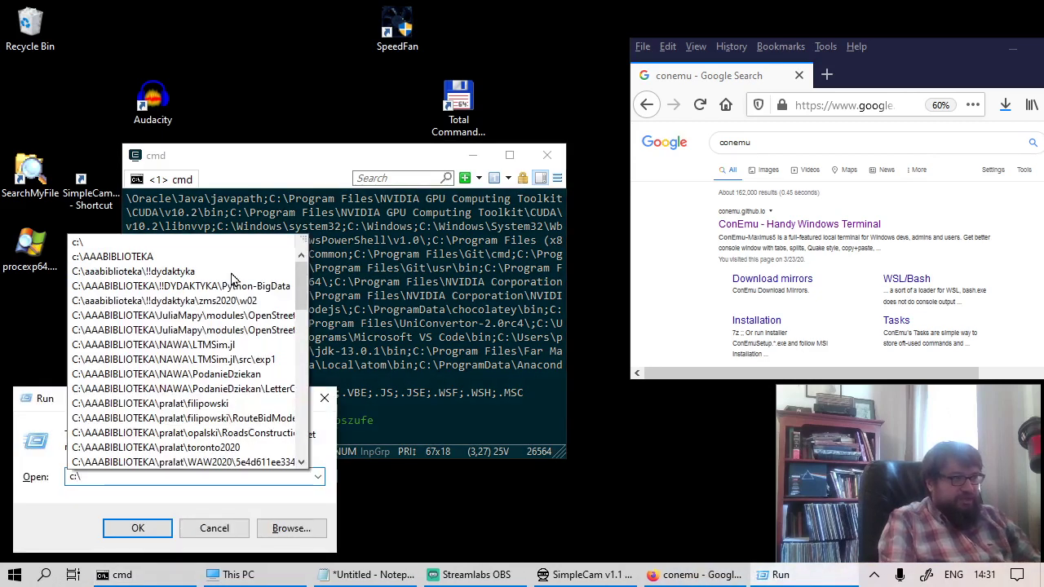
type("Ju")
key("Down")
key("Down")
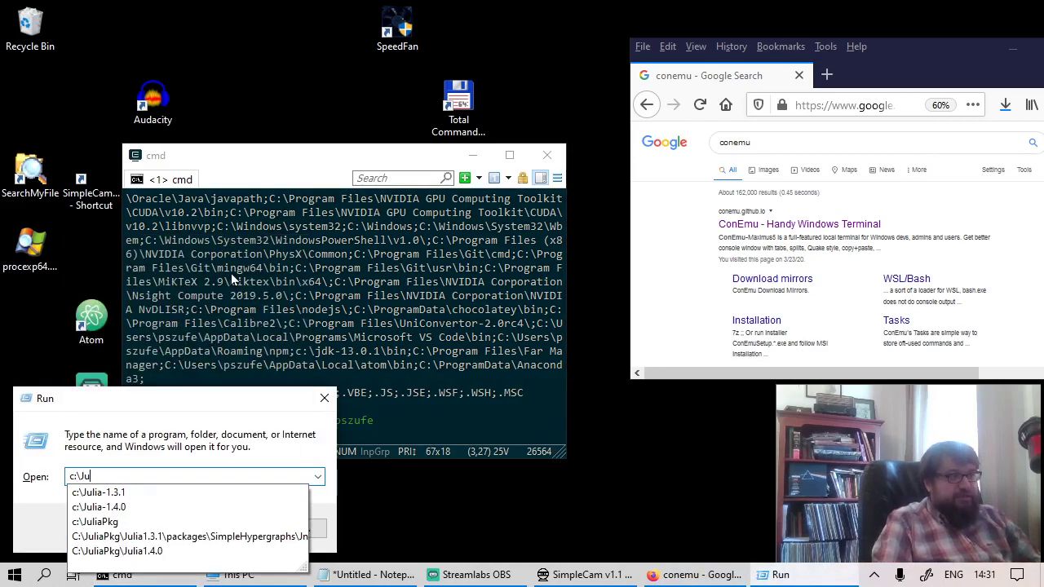
key("Return")
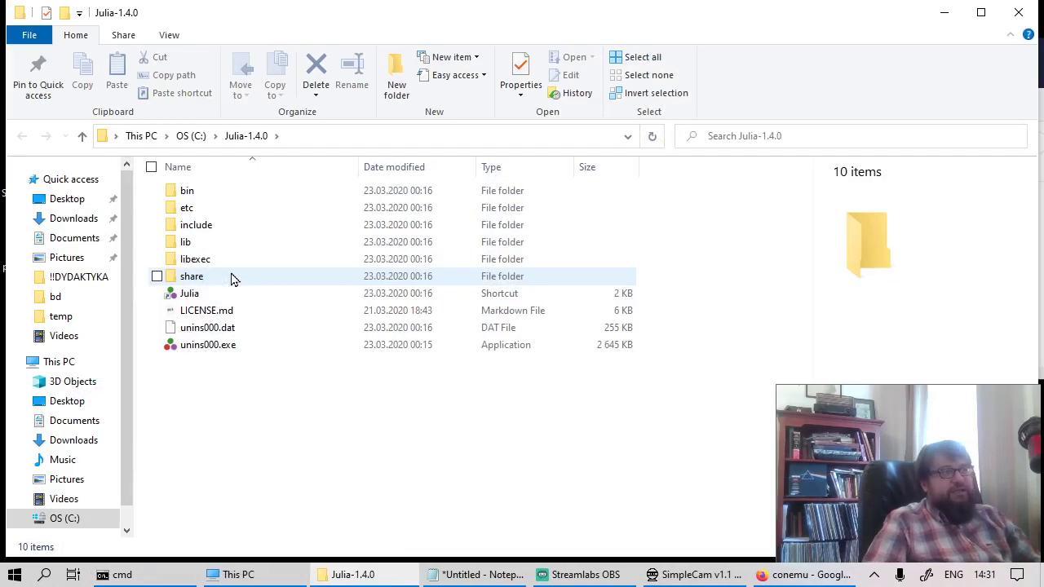
- Shrink the Julia-1.4.0 folder window and move it over the command prompt so most of the browser stays uncovered
double_click(419, 17)
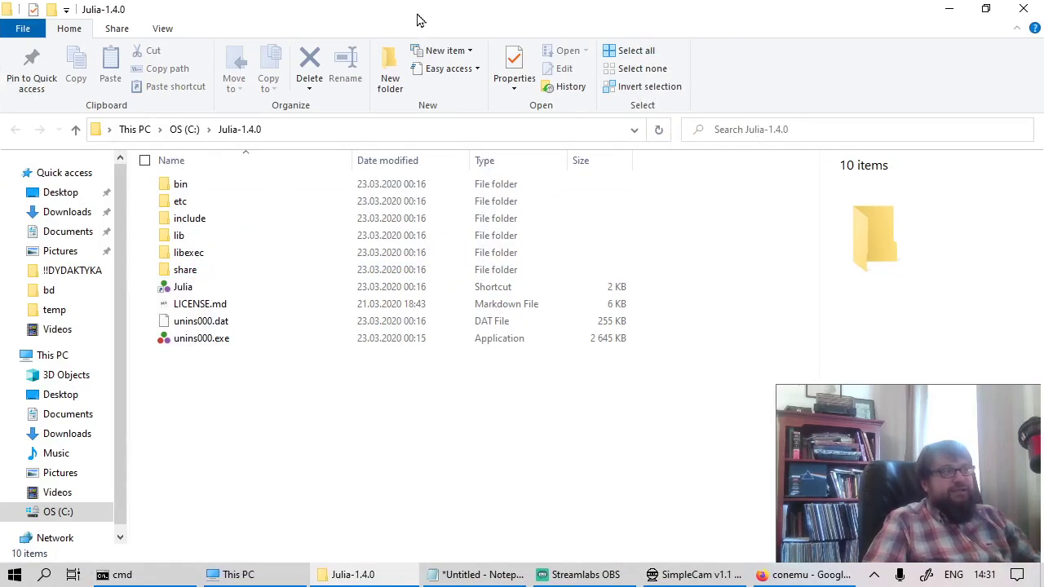
left_click(983, 8)
left_click_drag(871, 22, 876, 66)
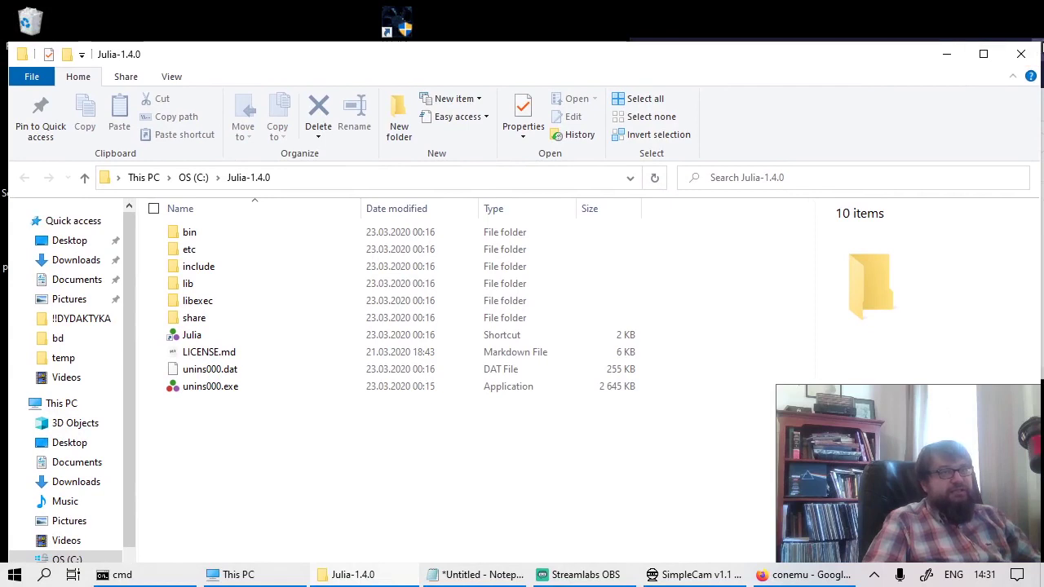
left_click_drag(1039, 47, 617, 189)
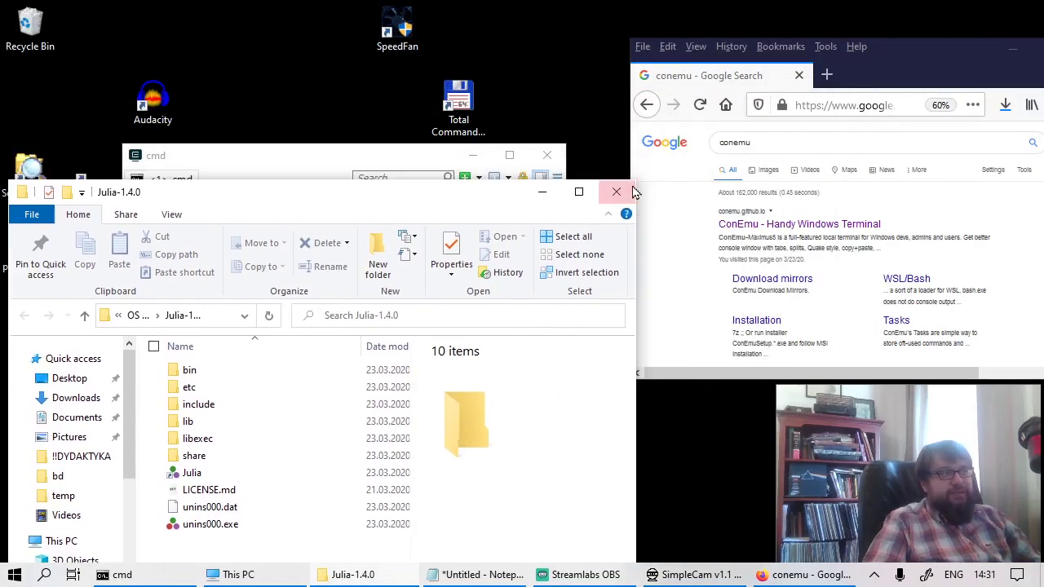
left_click_drag(340, 200, 498, 126)
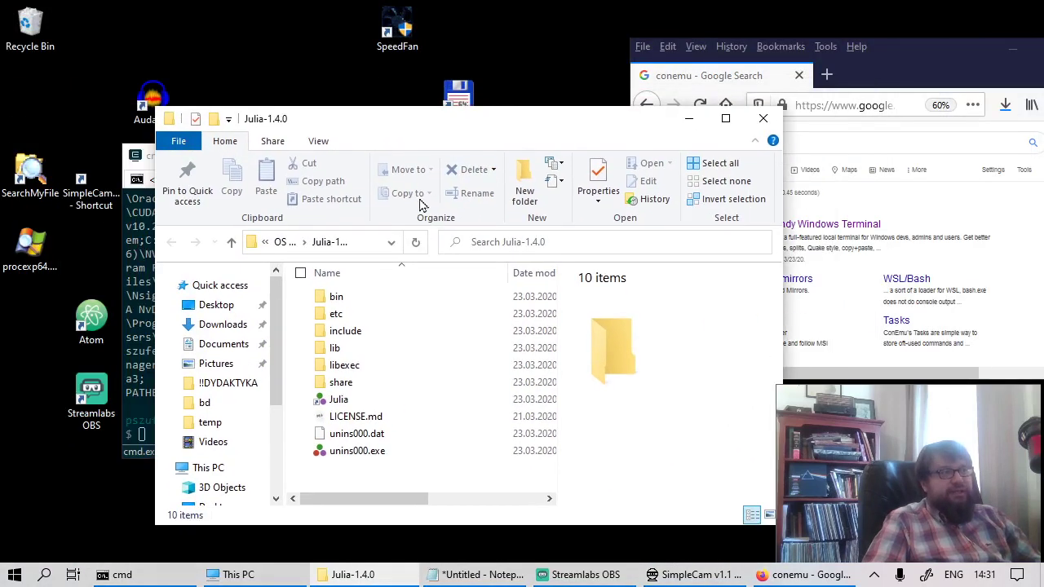
- Open the bin subfolder of Julia-1.4.0 and copy its full path, C:\Julia-1.4.0\bin
double_click(353, 303)
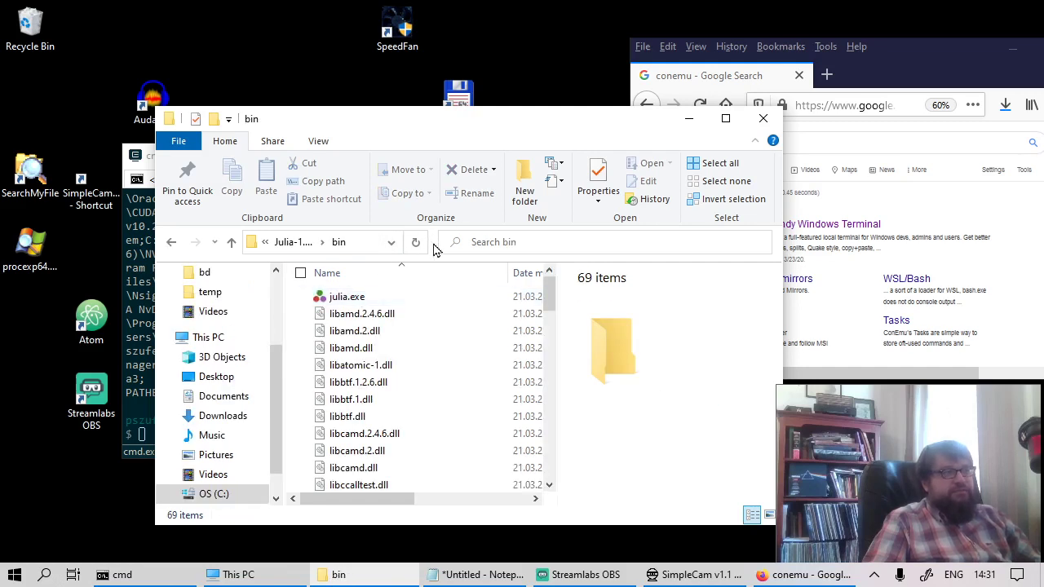
left_click_drag(436, 243, 534, 242)
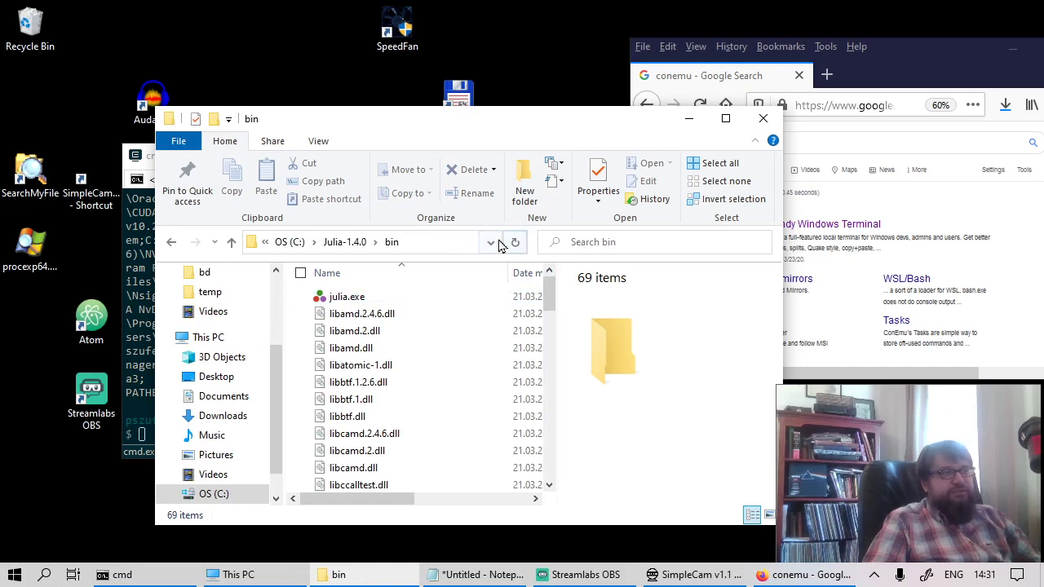
left_click(448, 243)
key("ctrl+c")
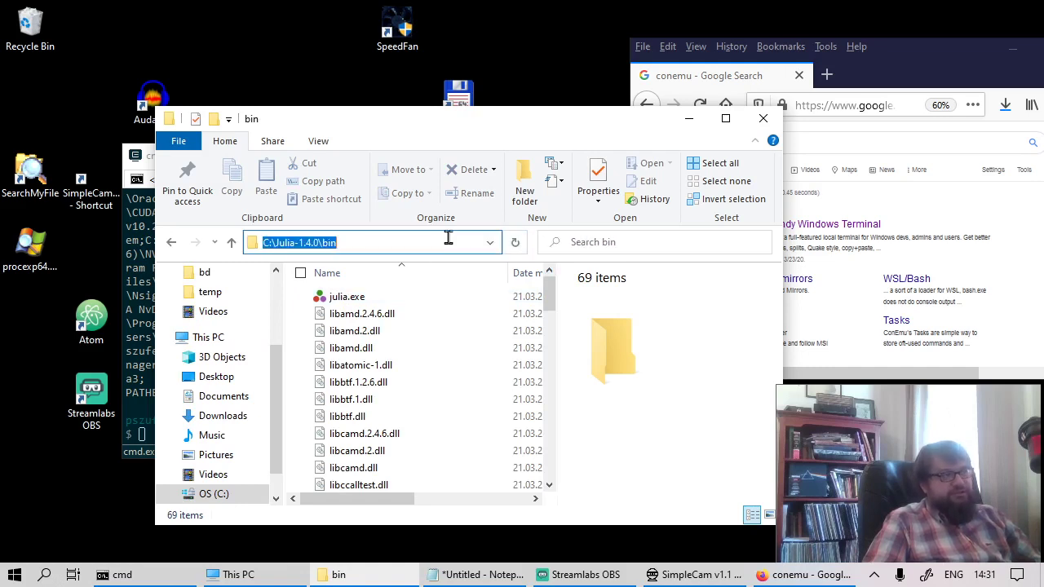
- Open the Environment Variables dialog from the advanced system settings of This PC
right_click(213, 346)
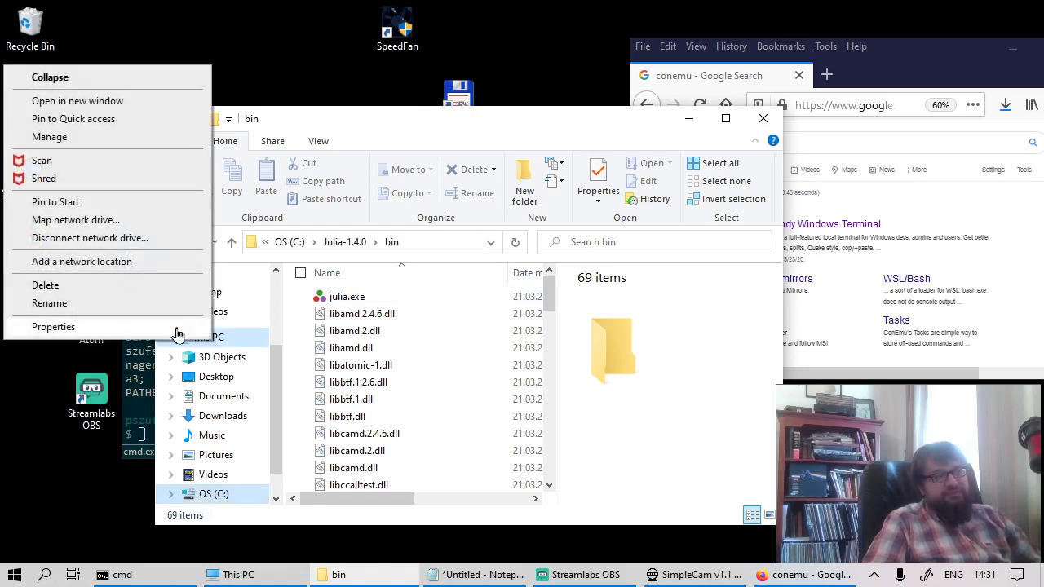
left_click(178, 327)
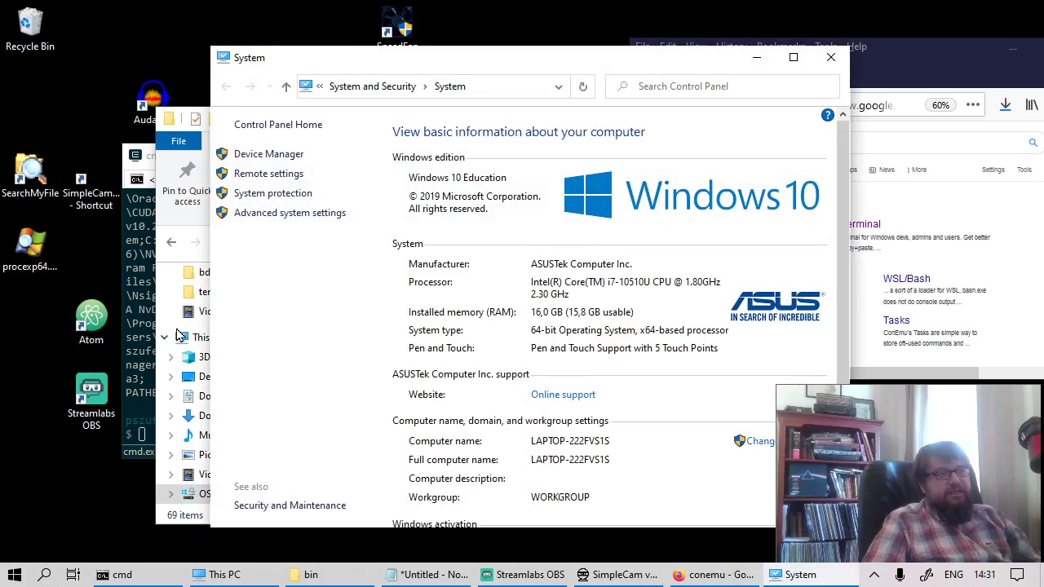
left_click_drag(532, 66, 431, 58)
left_click_drag(746, 340, 757, 418)
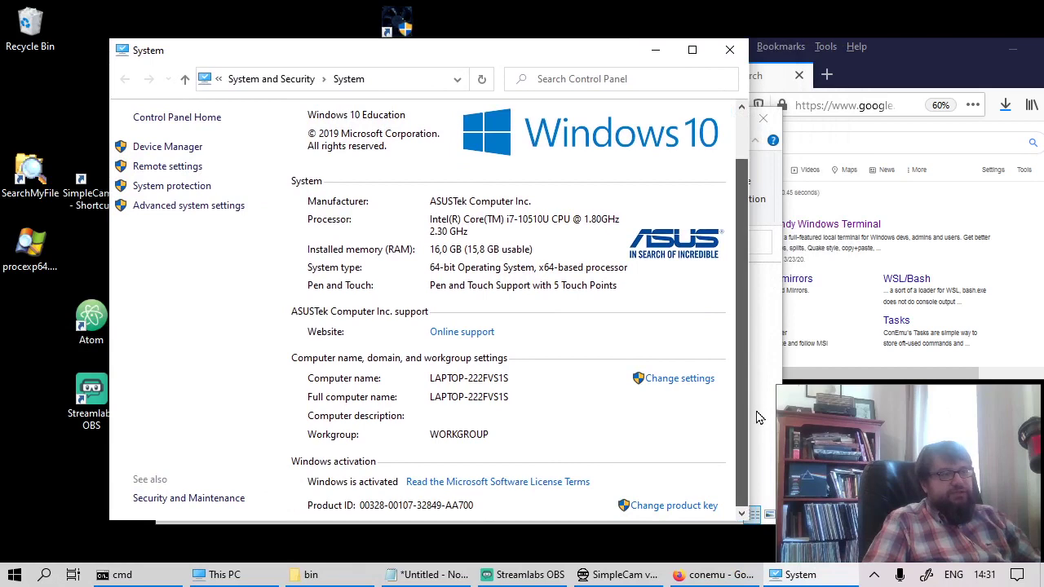
left_click(205, 208)
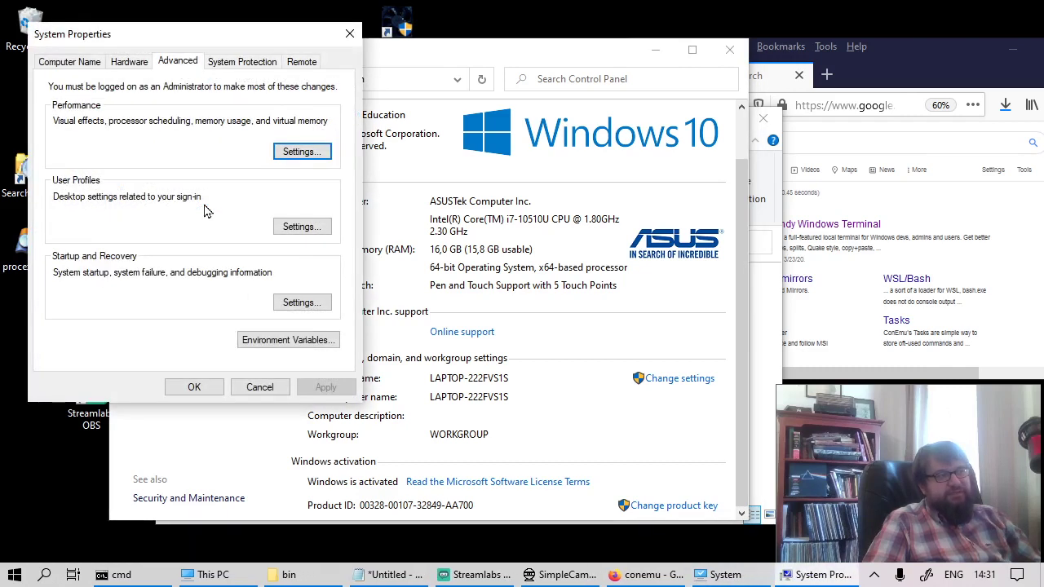
left_click(325, 346)
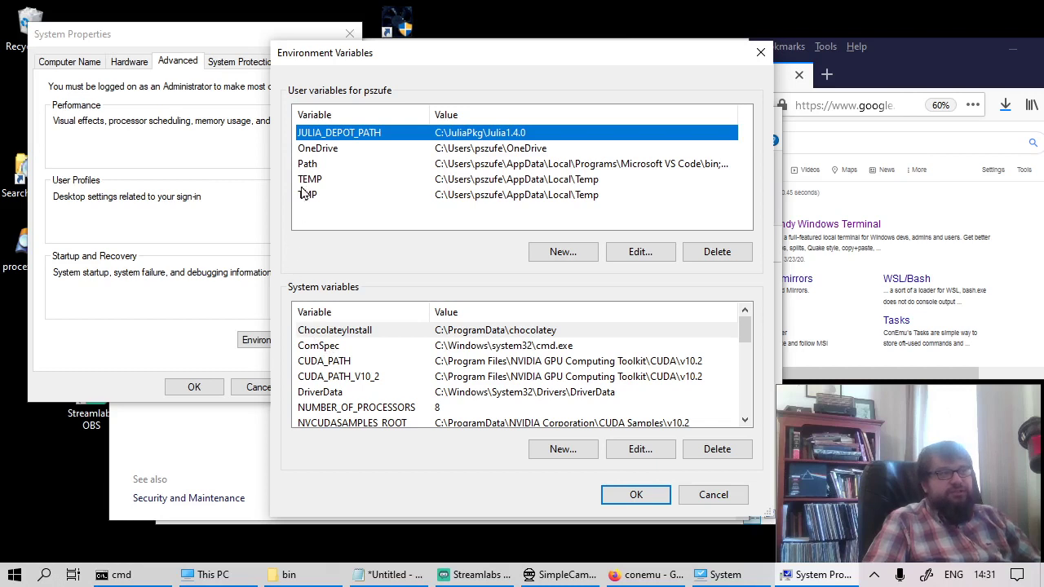
- Add the copied path C:\Julia-1.4.0\bin as a new entry in the user Path variable
left_click(339, 165)
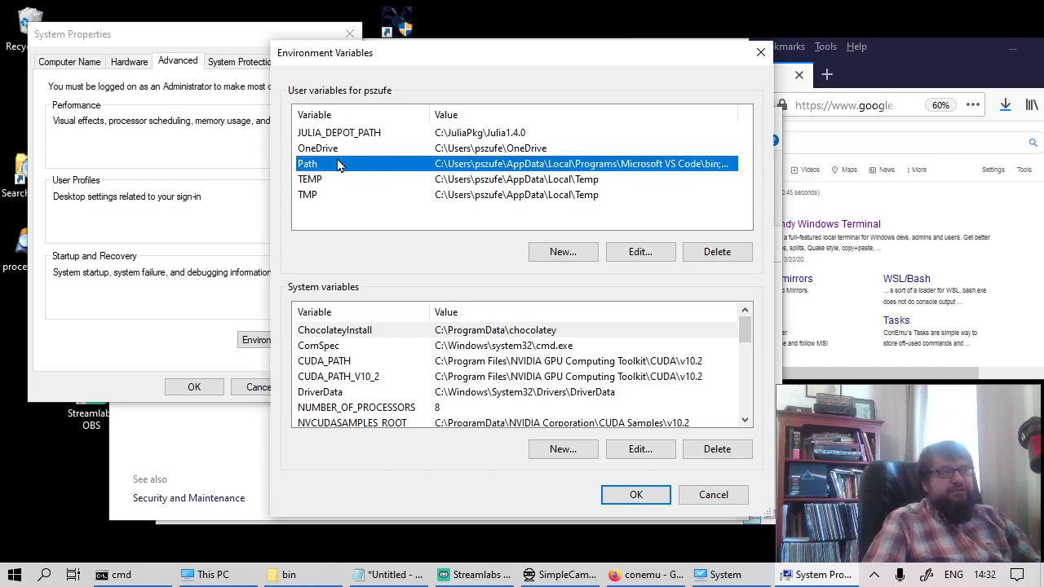
double_click(454, 167)
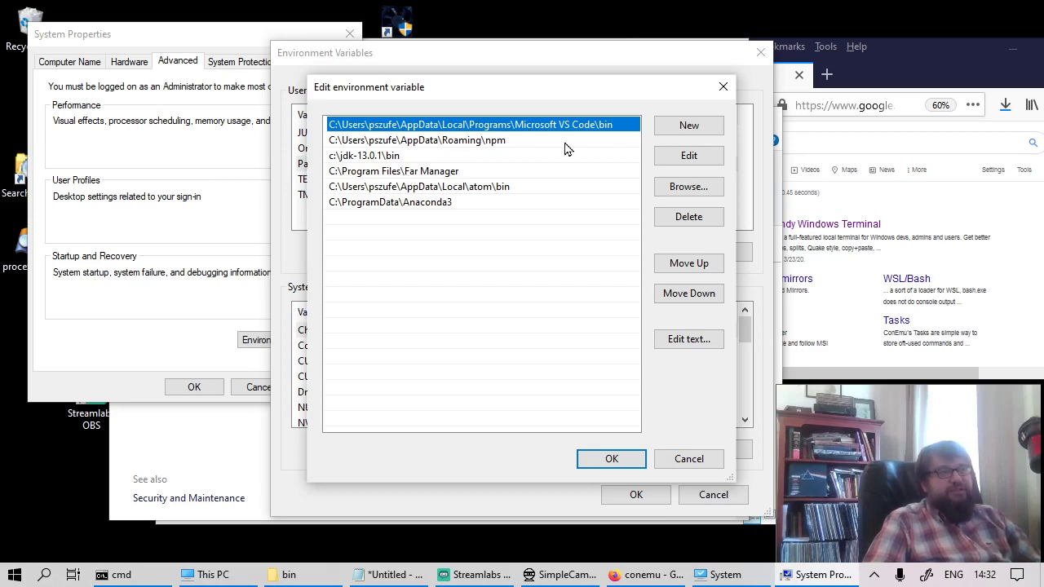
left_click(690, 128)
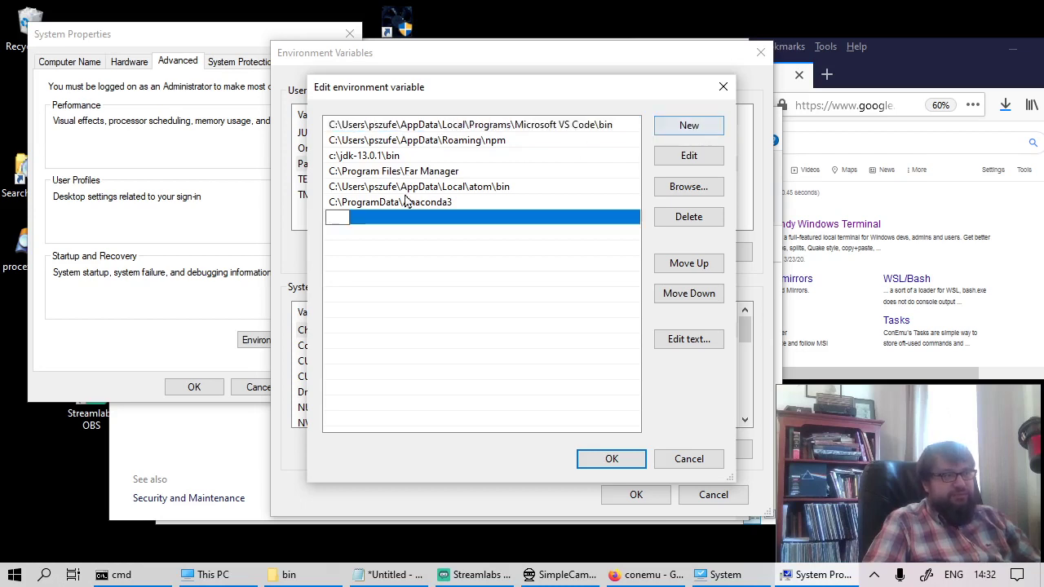
key("ctrl+v")
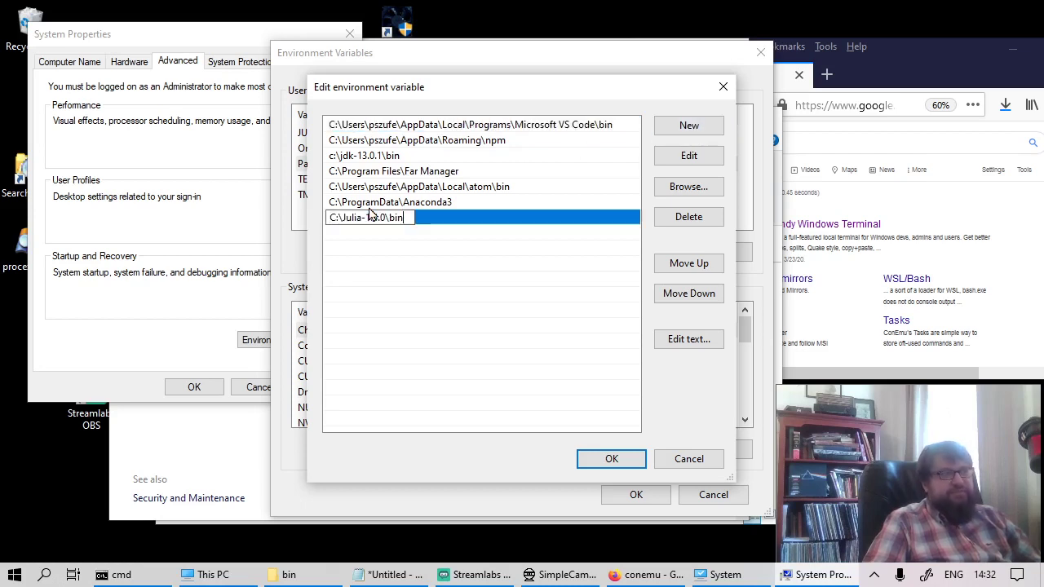
left_click(506, 237)
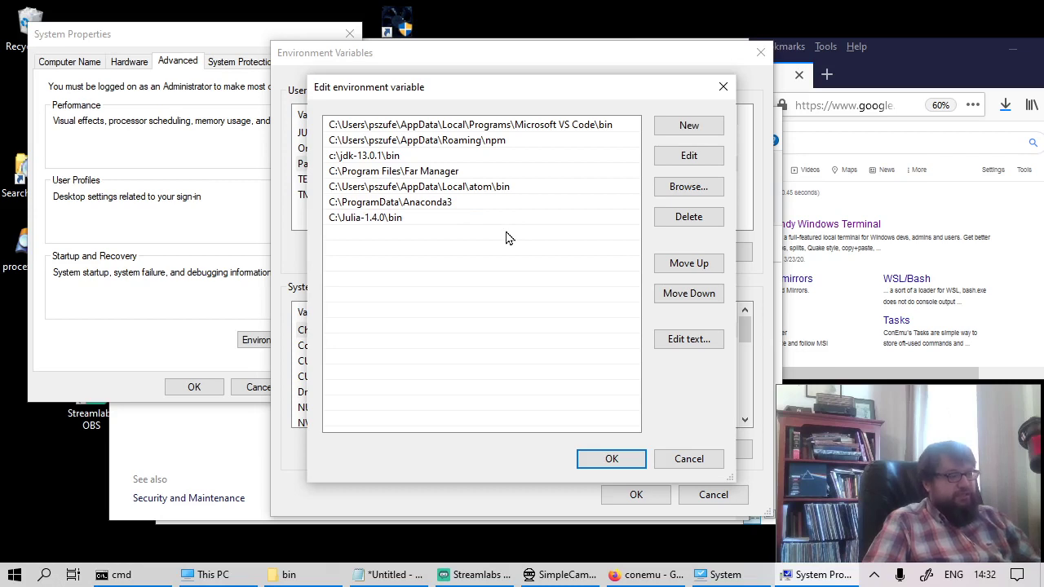
- Circle the C:\Julia-1.4.0\bin entry in red with the screen annotation pen and leave annotation mode
key("ctrl+alt+g")
mouse_move(377, 207)
left_mouse_down()
mouse_move(430, 211)
mouse_move(326, 238)
mouse_move(420, 227)
mouse_move(429, 210)
left_mouse_up()
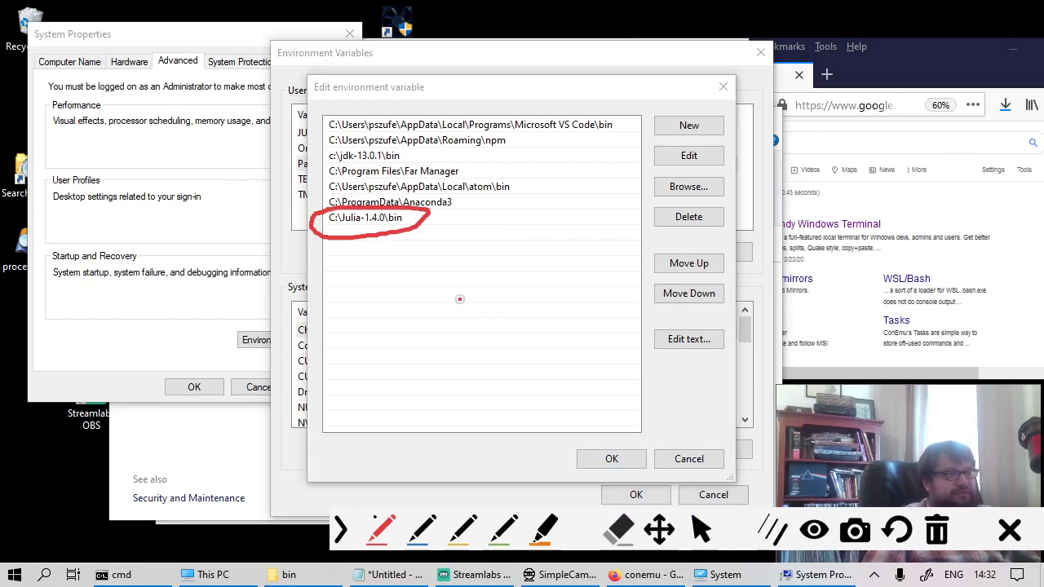
key("Escape")
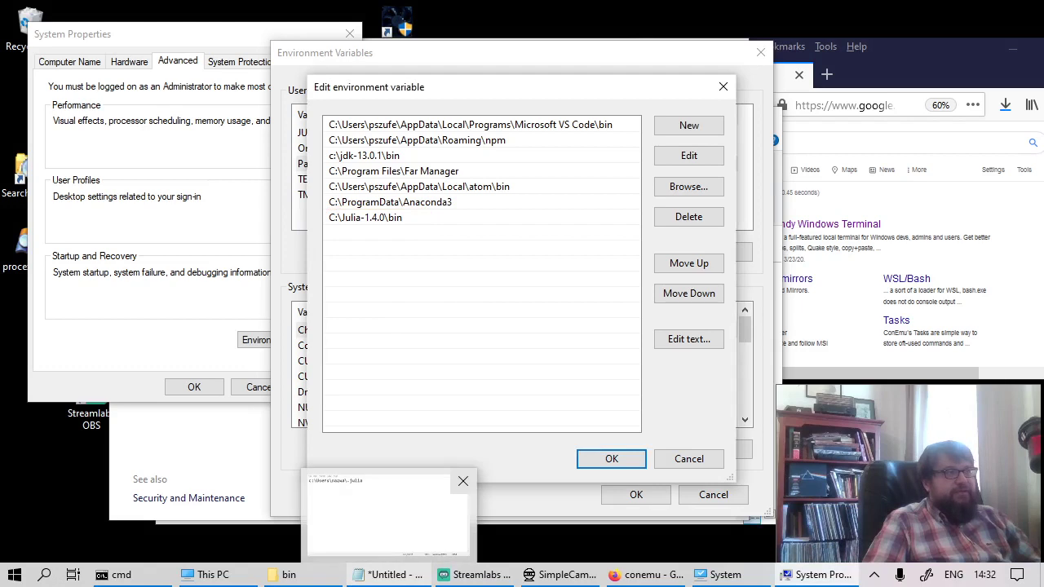
- Extend the path in the Notepad note to c:\Users\nazwauzytkownika\.julia, minimize the note and accept the Path variable edit
left_click(391, 573)
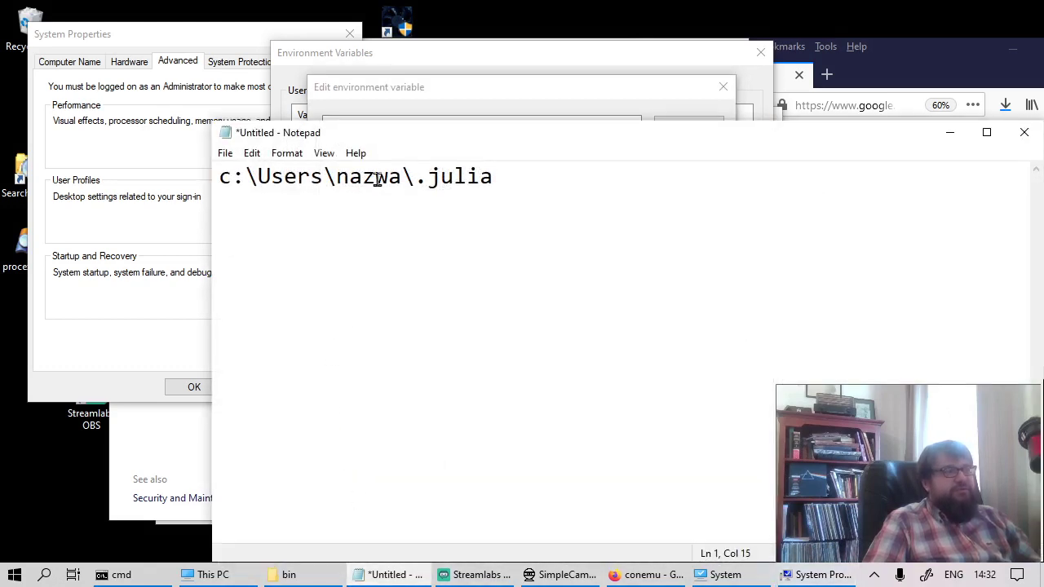
type("uzt")
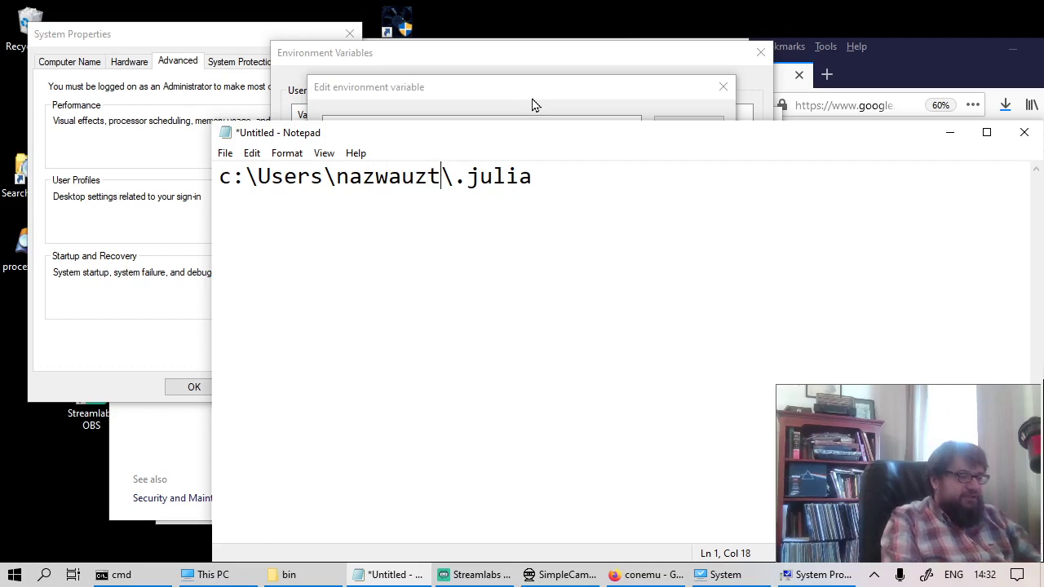
key("BackSpace")
type("y")
type("tkowni")
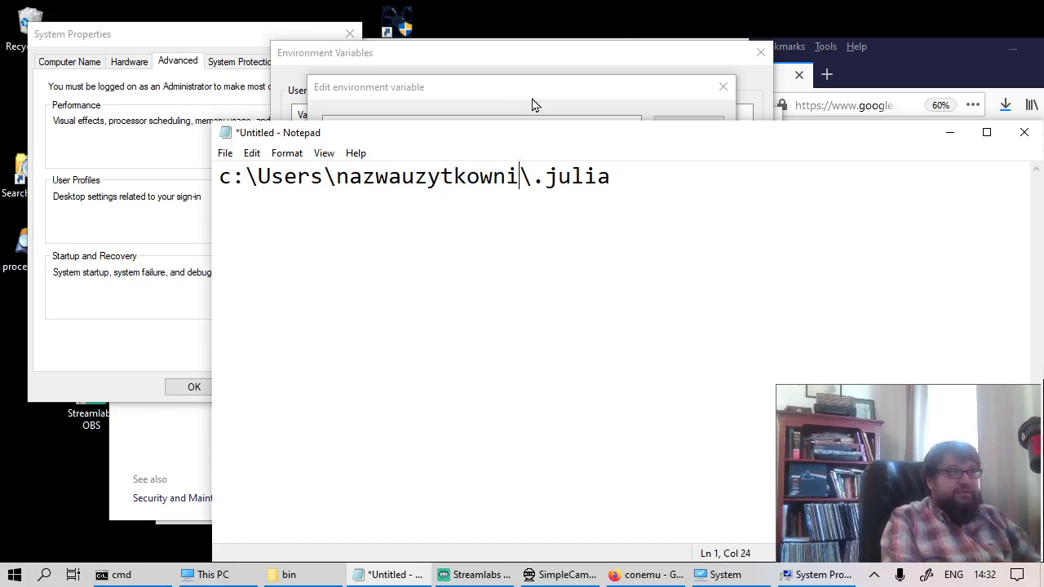
type("ka")
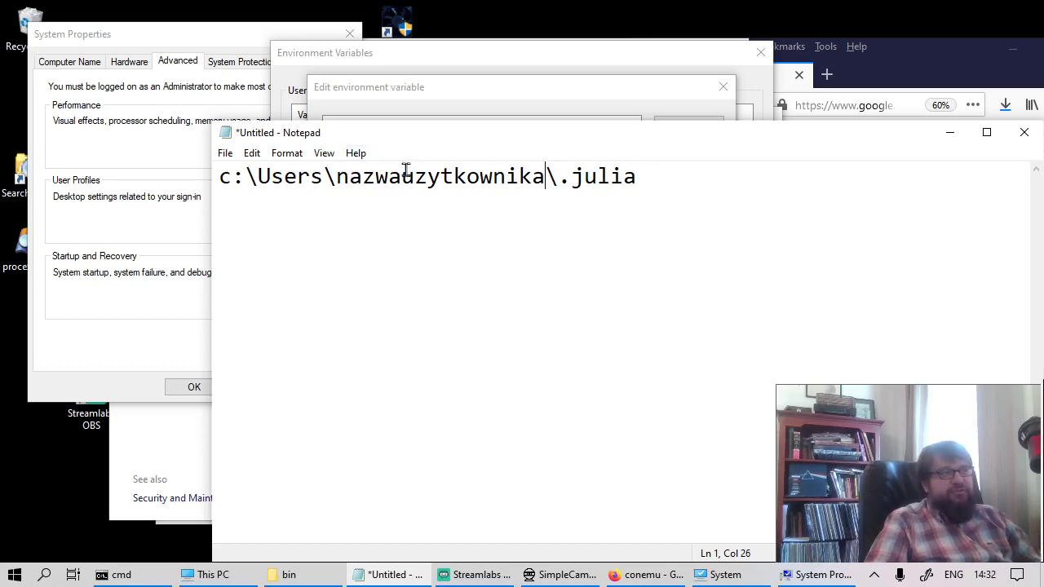
left_click_drag(418, 133, 301, 151)
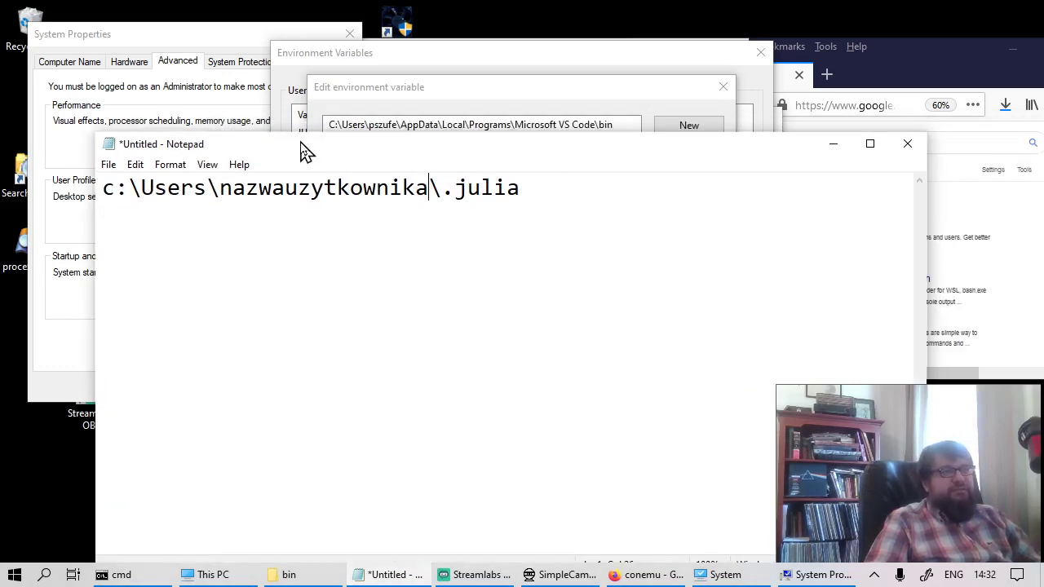
left_click(828, 150)
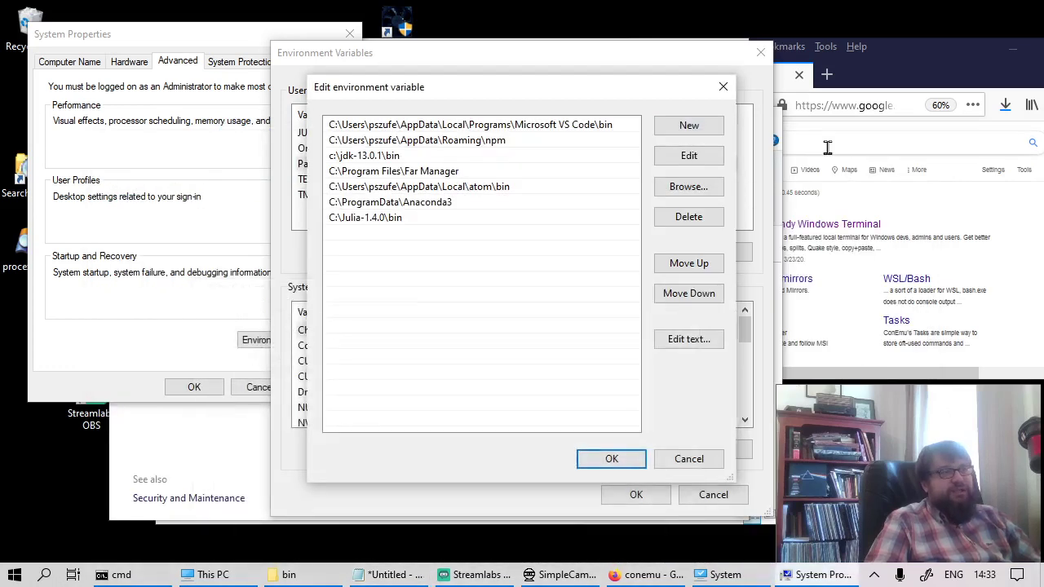
left_click(612, 459)
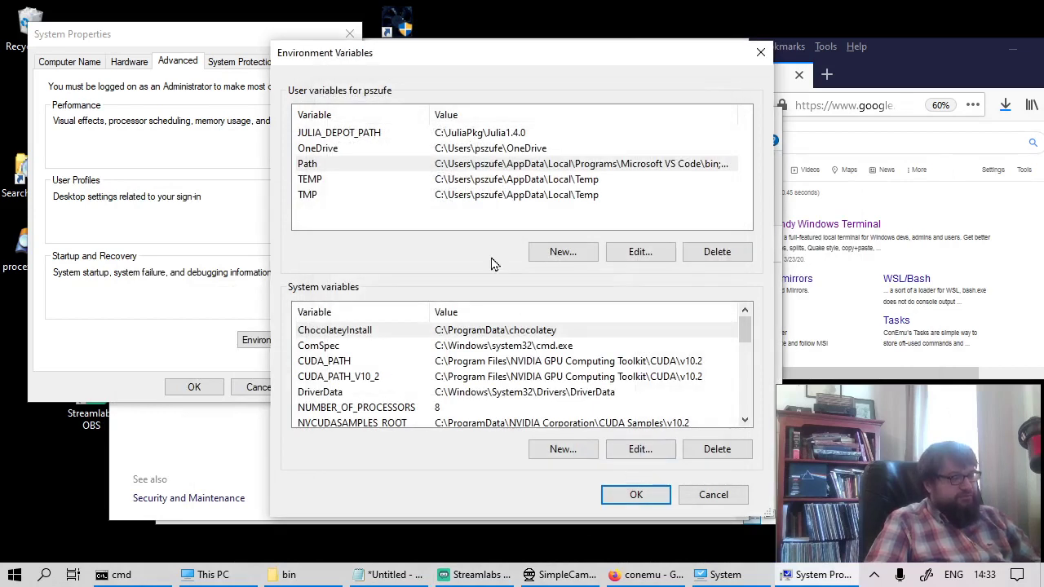
- Mark the JULIA_DEPOT_PATH user variable in red with the screen annotation pen and compare it with the path in Notepad
key("ctrl+alt+g")
mouse_move(537, 128)
left_mouse_down()
mouse_move(325, 129)
mouse_move(287, 142)
mouse_move(530, 146)
mouse_move(536, 124)
left_mouse_up()
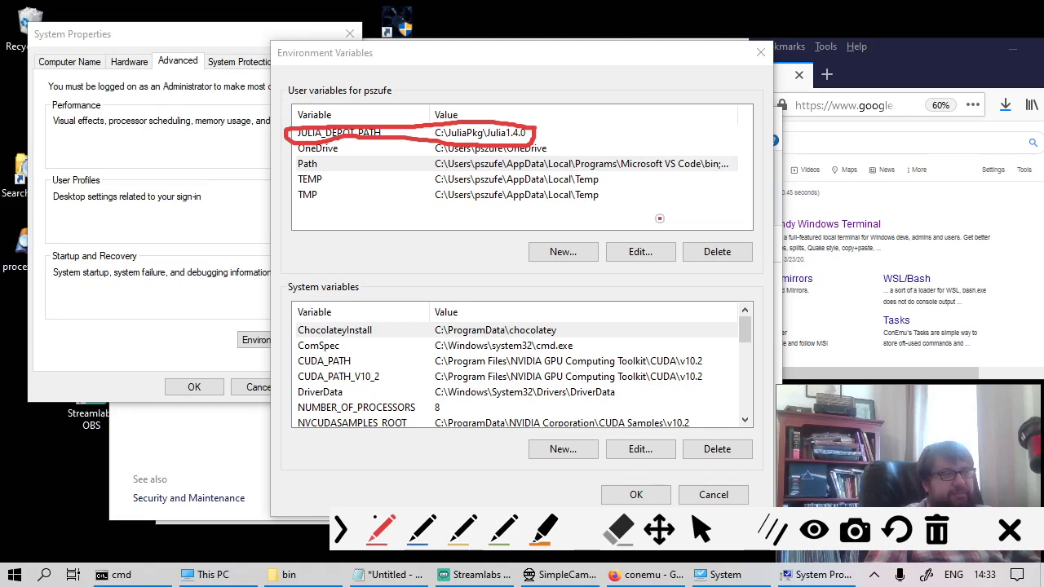
key("Escape")
left_click(407, 579)
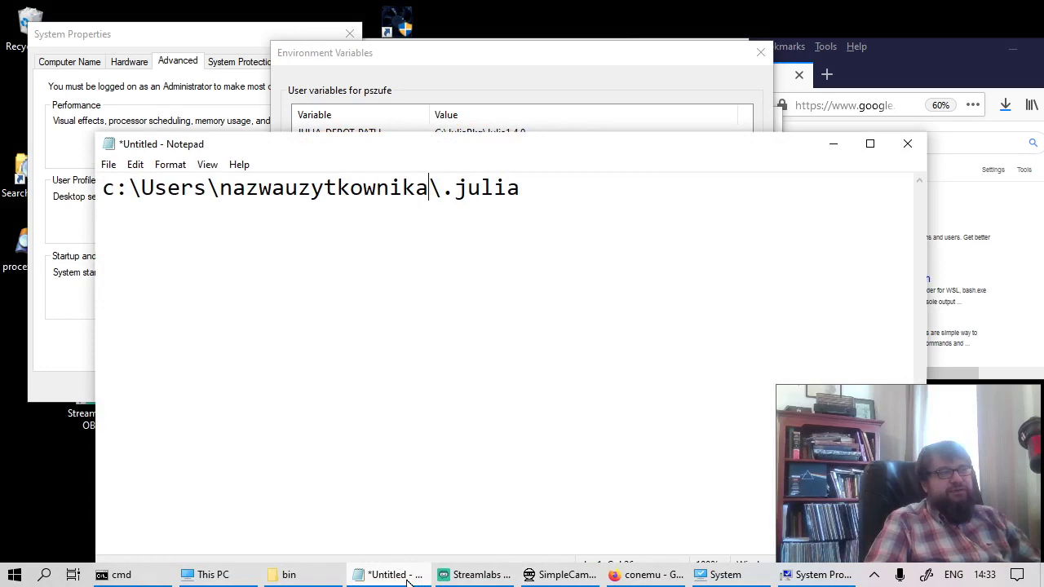
left_click(408, 579)
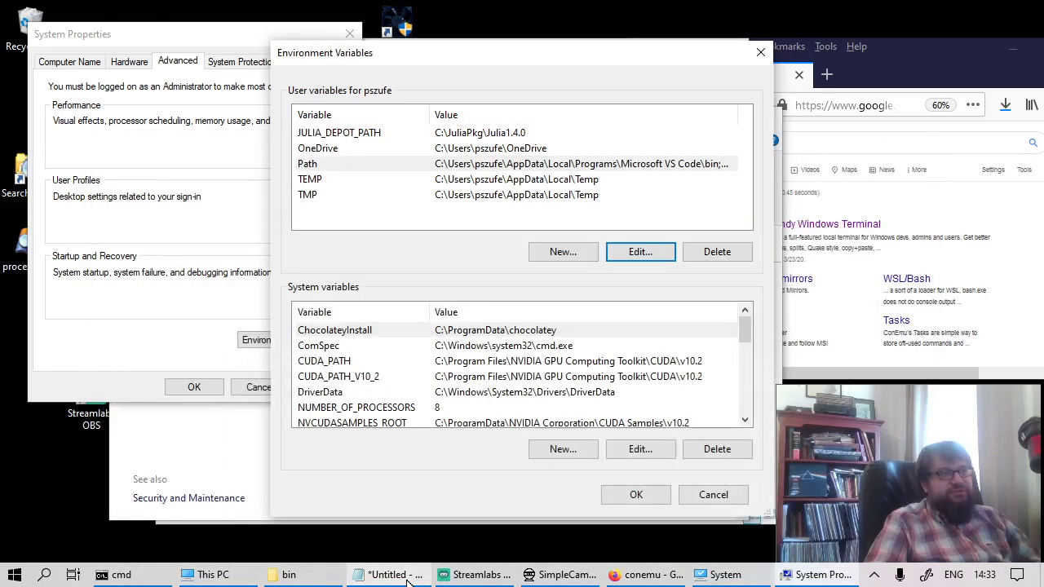
- Look up the value of JULIA_DEPOT_PATH and open that folder, C:\JuliaPkg\Julia1.4.0, through the Windows Run dialog
double_click(517, 134)
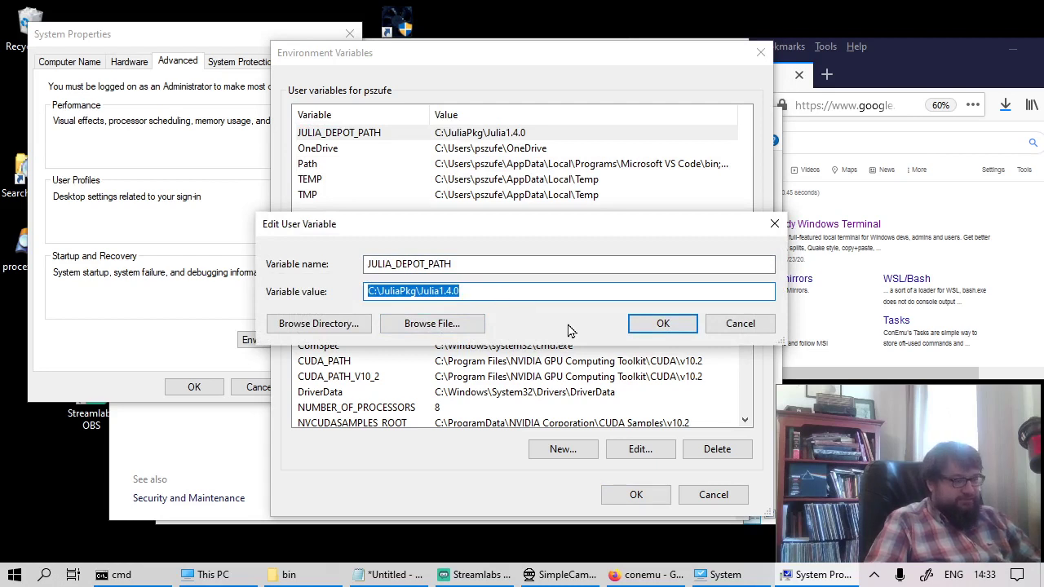
left_click(728, 327)
key("super+r")
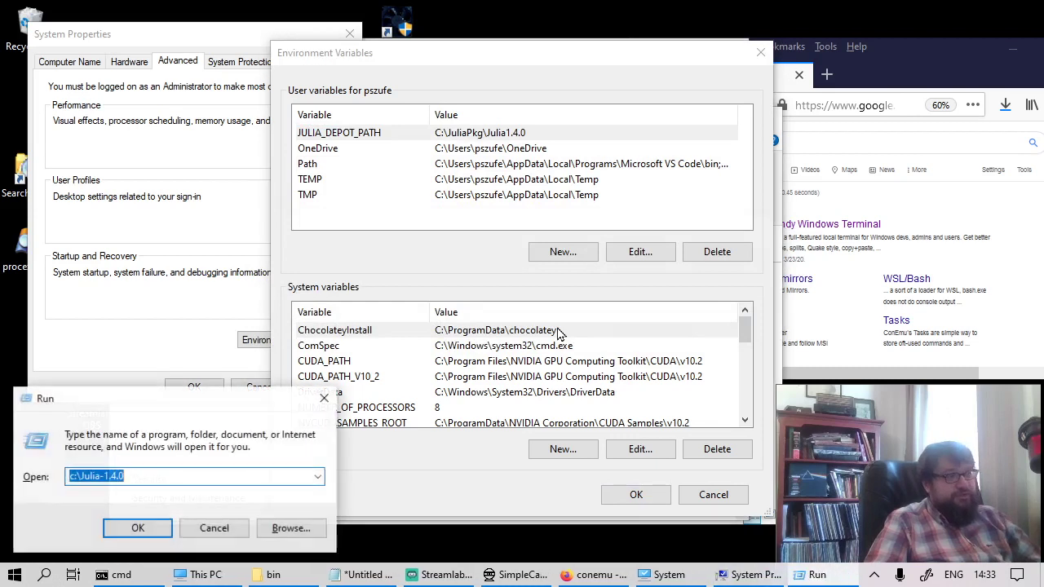
key("Return")
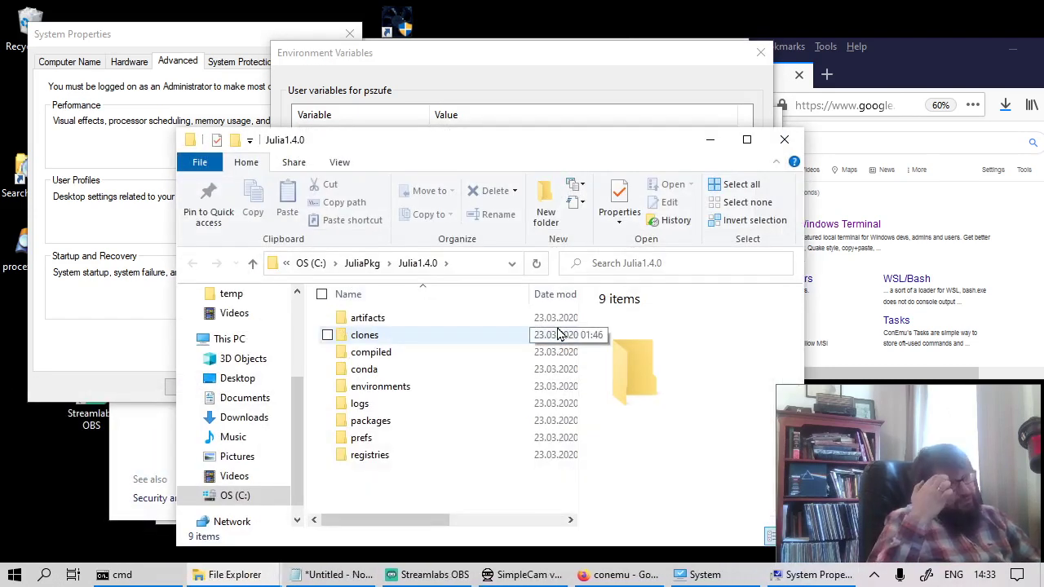
- Open the conda\3 subfolder of Julia1.4.0 and copy its full path, C:\JuliaPkg\Julia1.4.0\conda\3
double_click(484, 377)
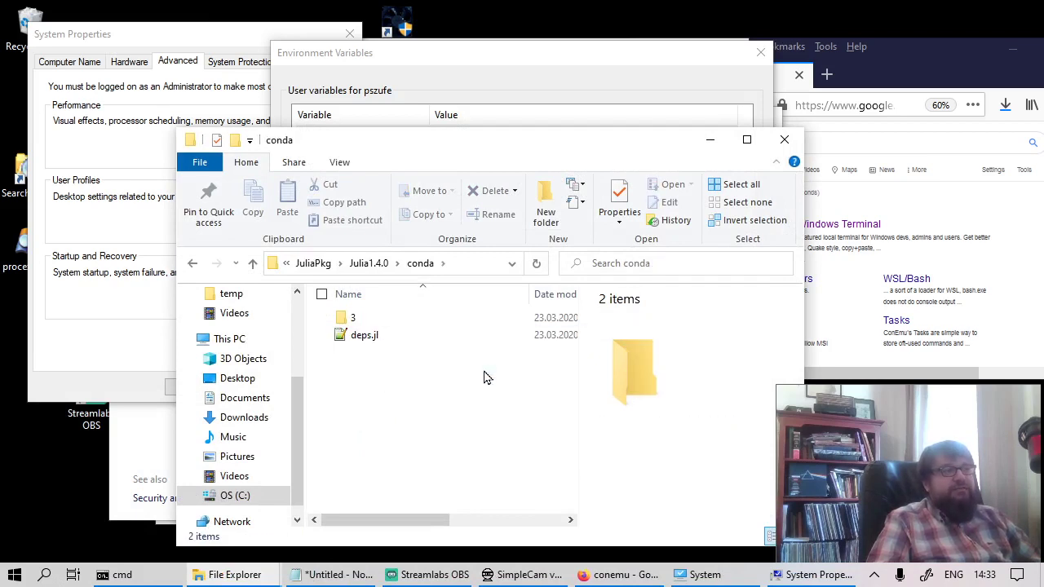
left_click(448, 325)
double_click(448, 324)
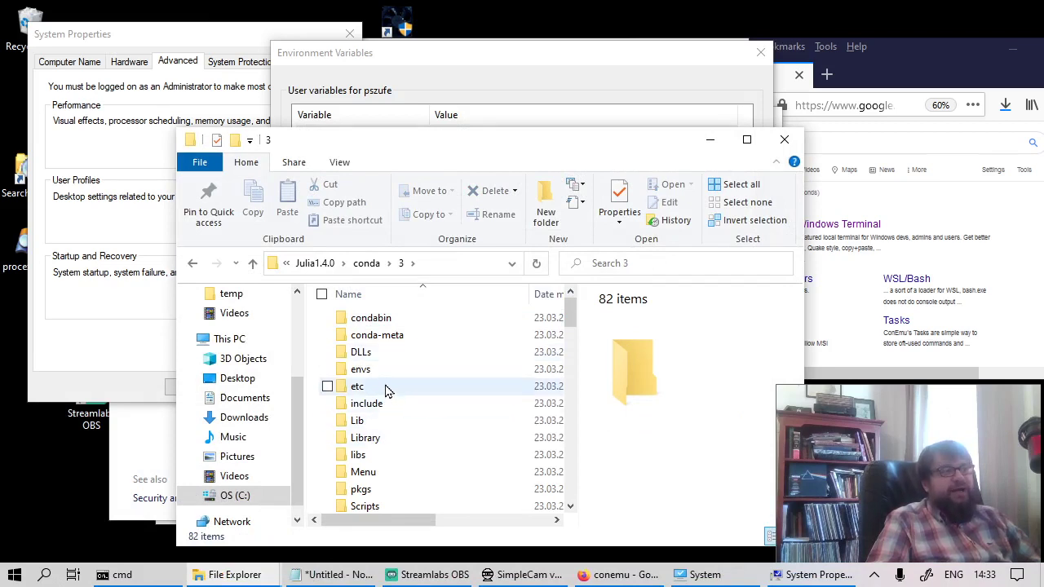
left_click(462, 263)
key("ctrl+c")
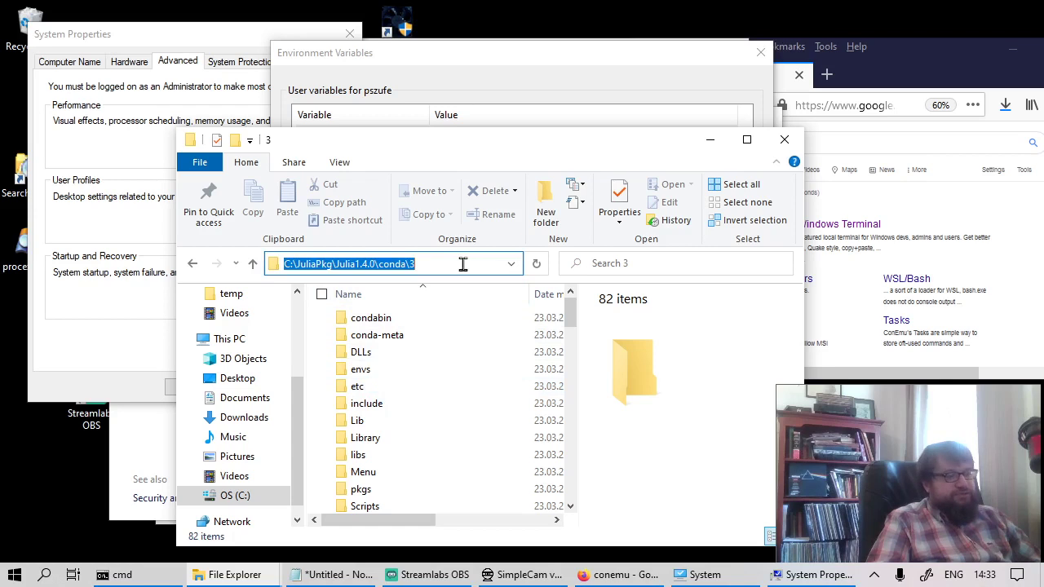
- Add C:\JuliaPkg\Julia1.4.0\conda\3 as a new entry in the user Path variable
left_click(432, 72)
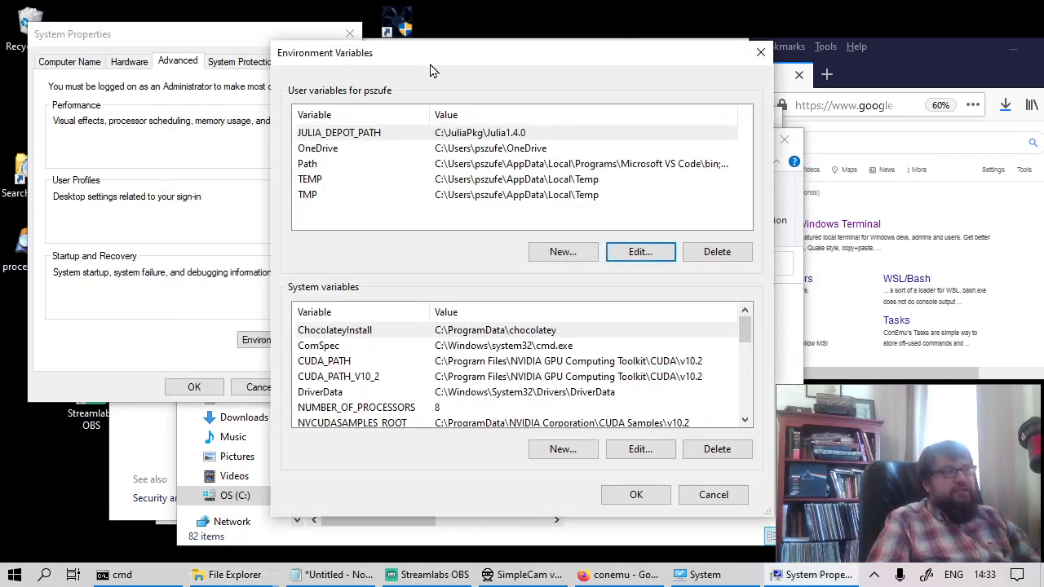
double_click(492, 168)
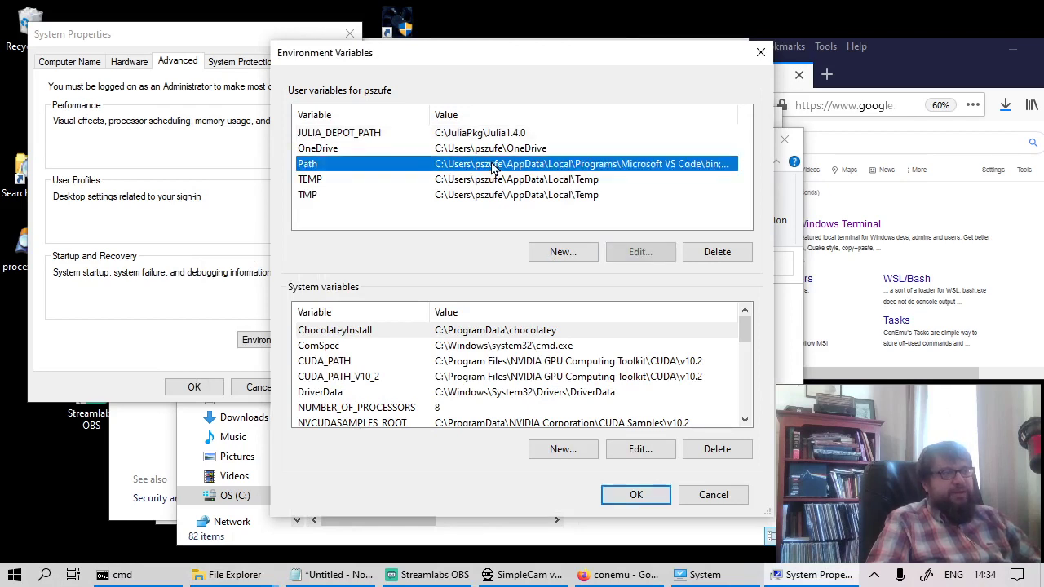
left_click(437, 241)
left_click(716, 128)
key("ctrl+v")
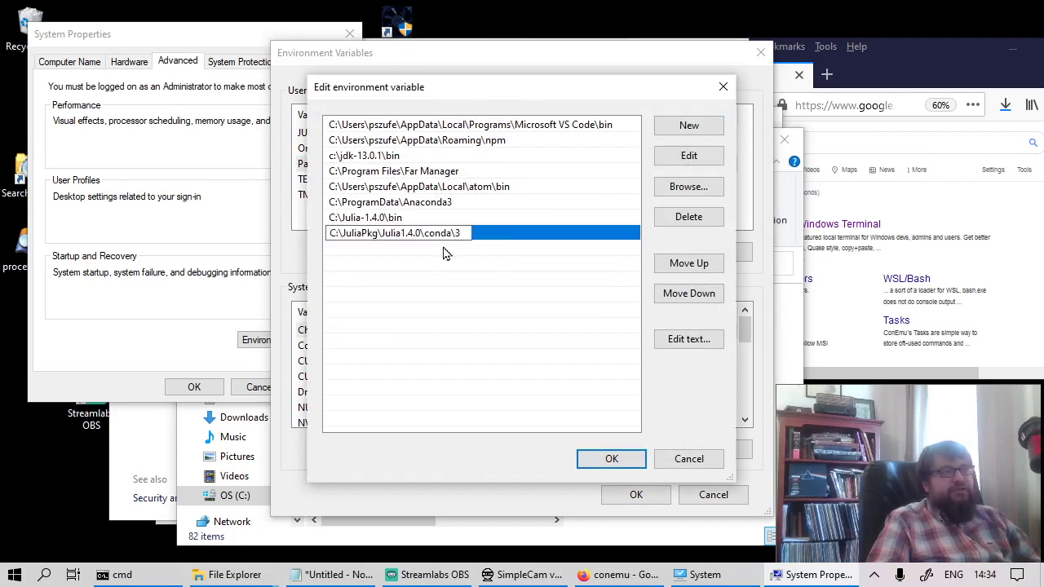
left_click(445, 253)
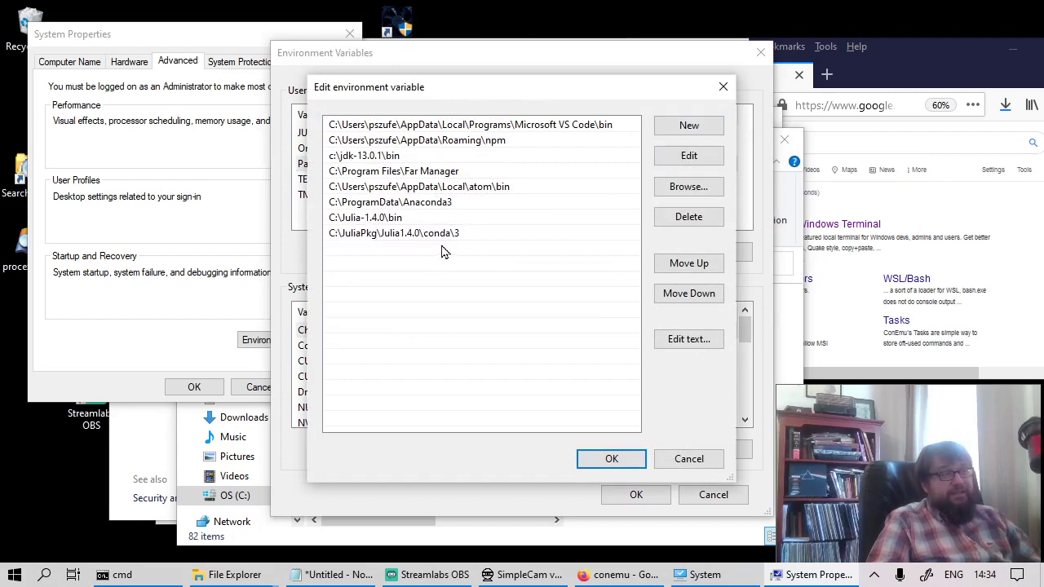
- Move the C:\ProgramData\Anaconda3 entry of the Path list below C:\JuliaPkg\Julia1.4.0\conda\3 and select the conda\3 entry
left_click(433, 203)
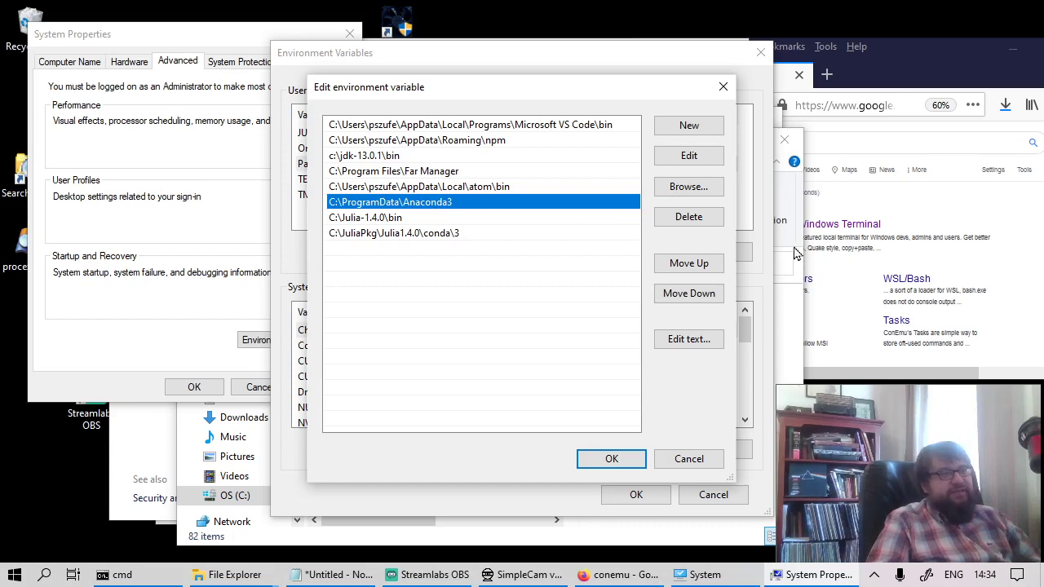
left_click(693, 299)
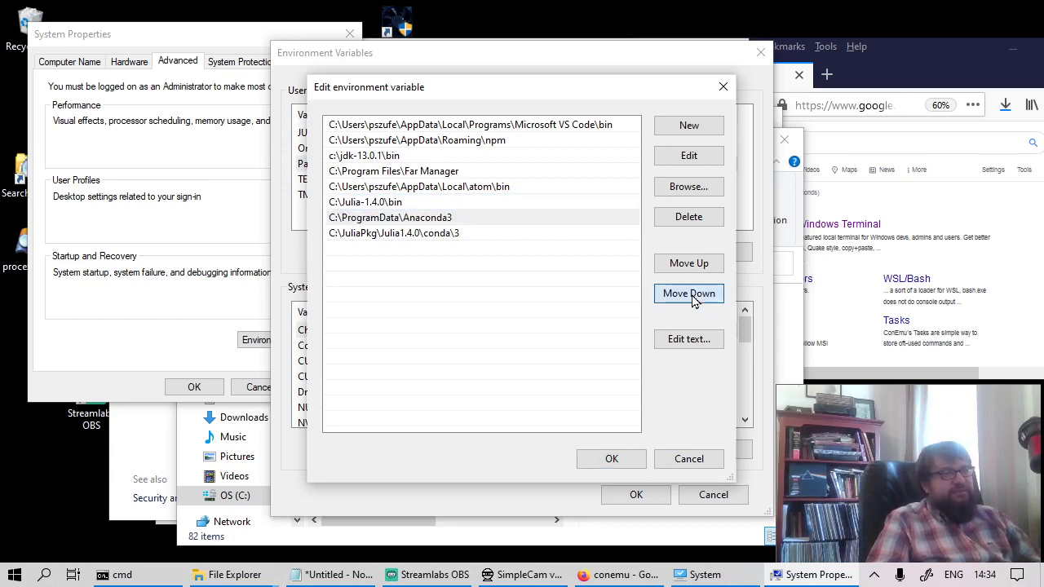
left_click(693, 300)
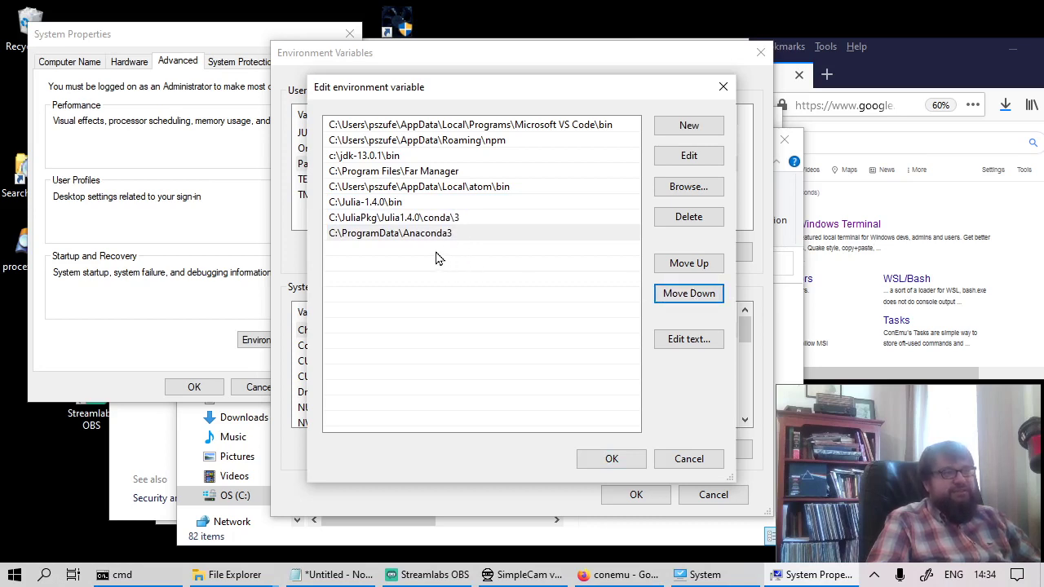
left_click(442, 223)
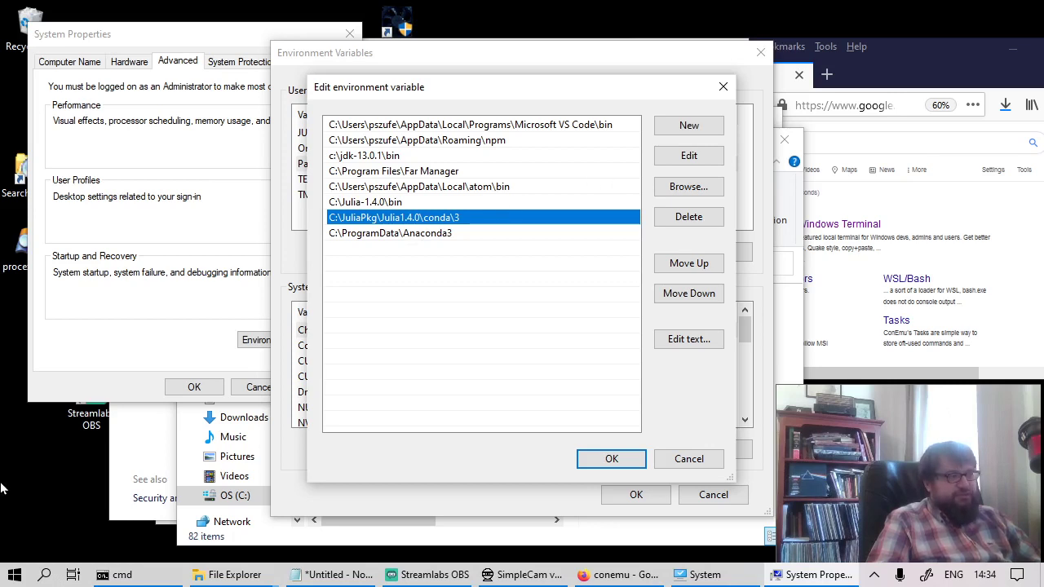
- Expand the Anaconda3 (64-bit) group among the installed Windows programs and examine its prompts and tools
left_click(15, 574)
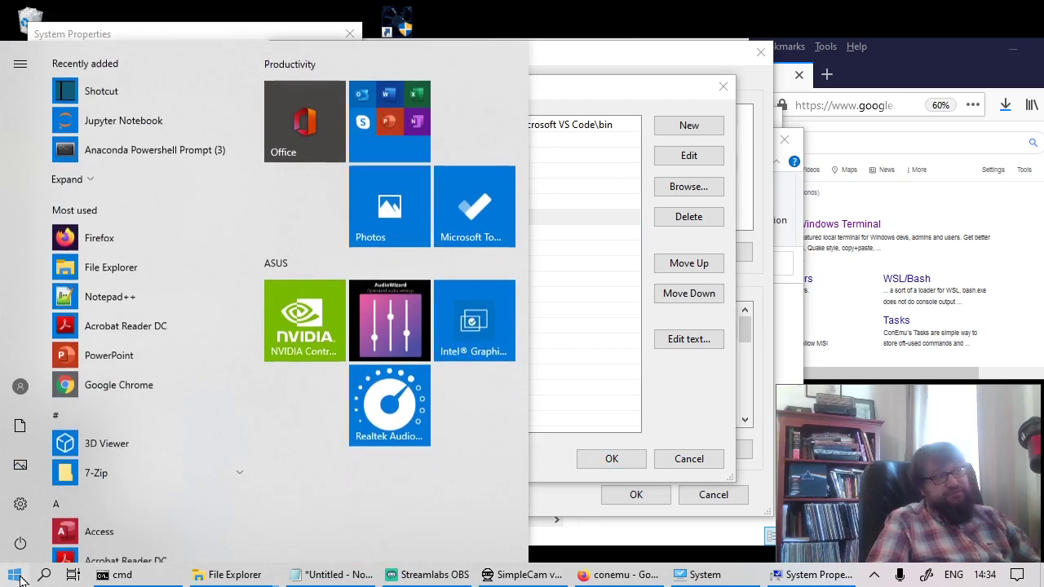
scroll(154, 371, "down", 4)
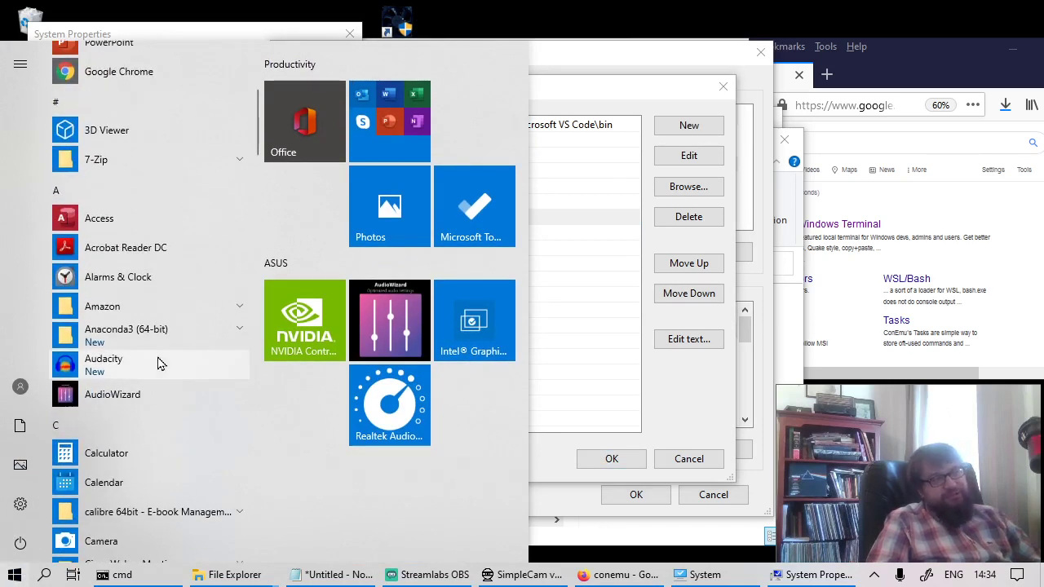
left_click(175, 337)
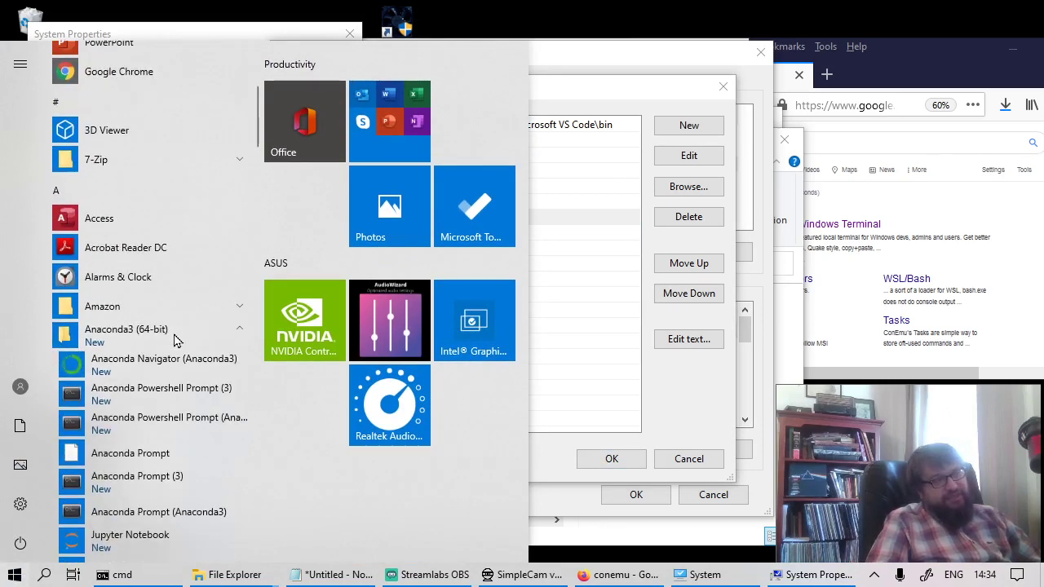
scroll(175, 338, "down", 1)
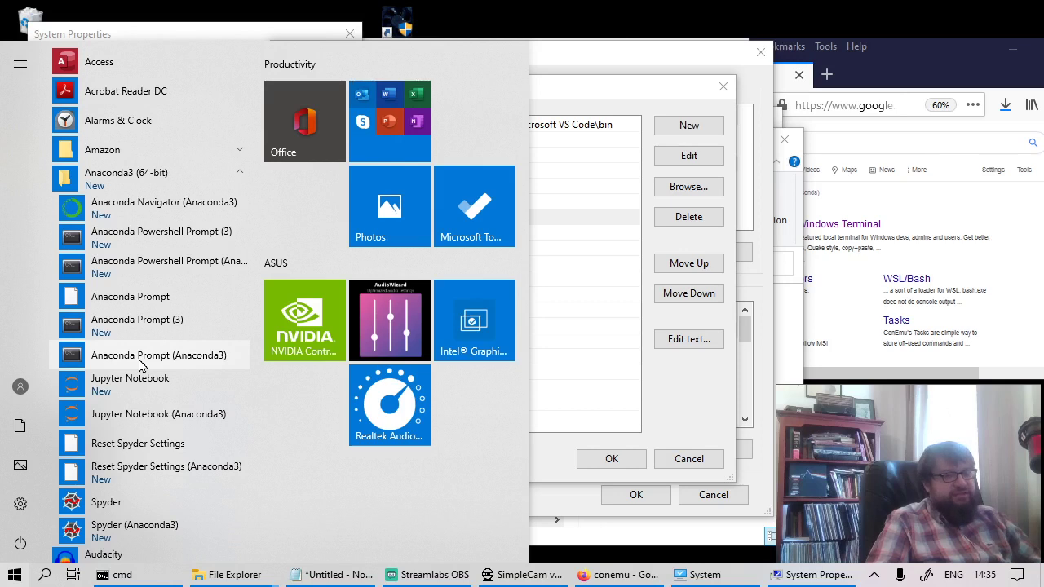
- Save the edited Path list and close the Environment Variables and System Properties dialogs with their changes accepted
key("Escape")
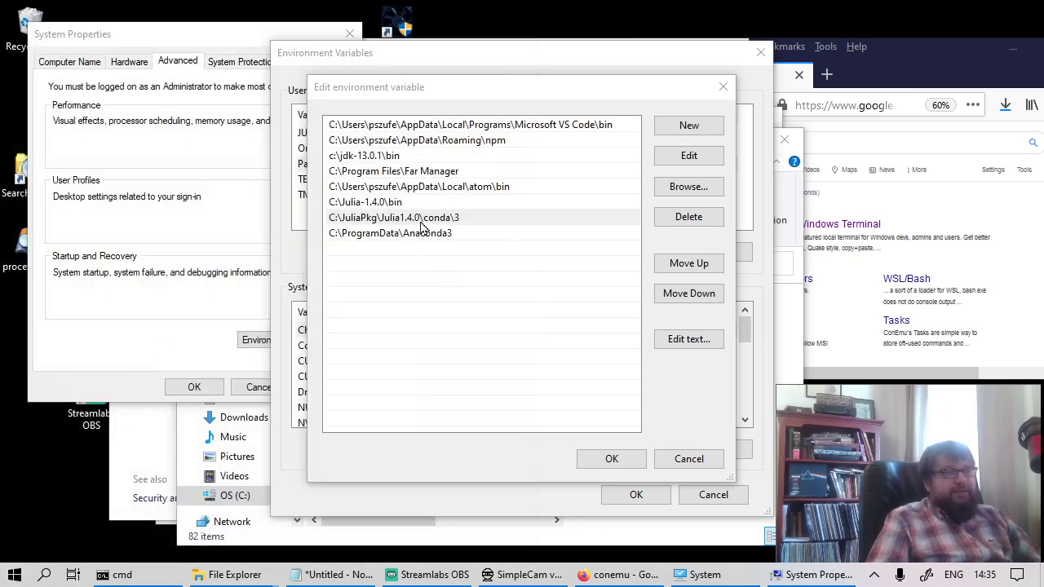
left_click(612, 458)
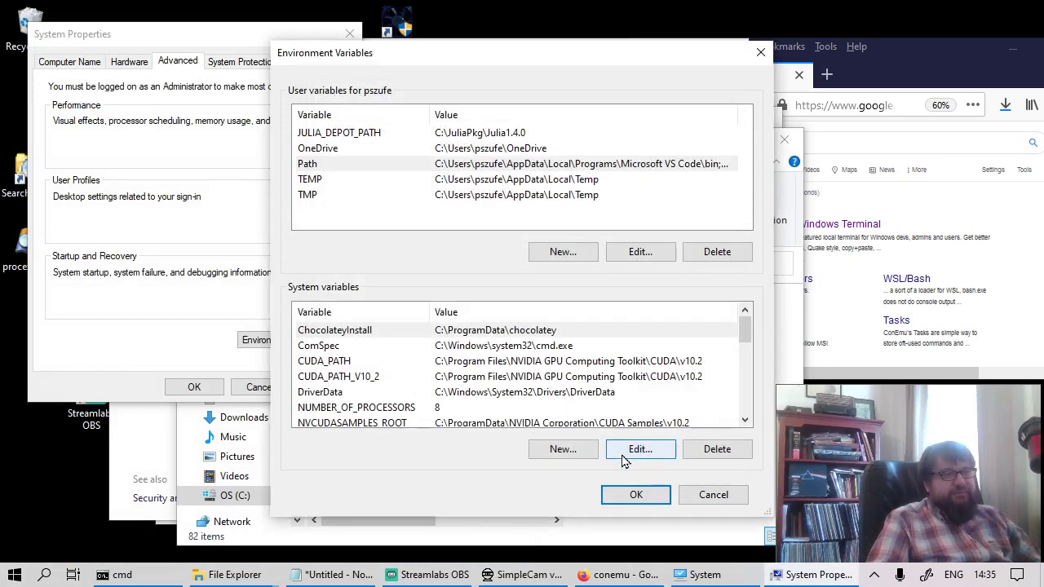
left_click(624, 503)
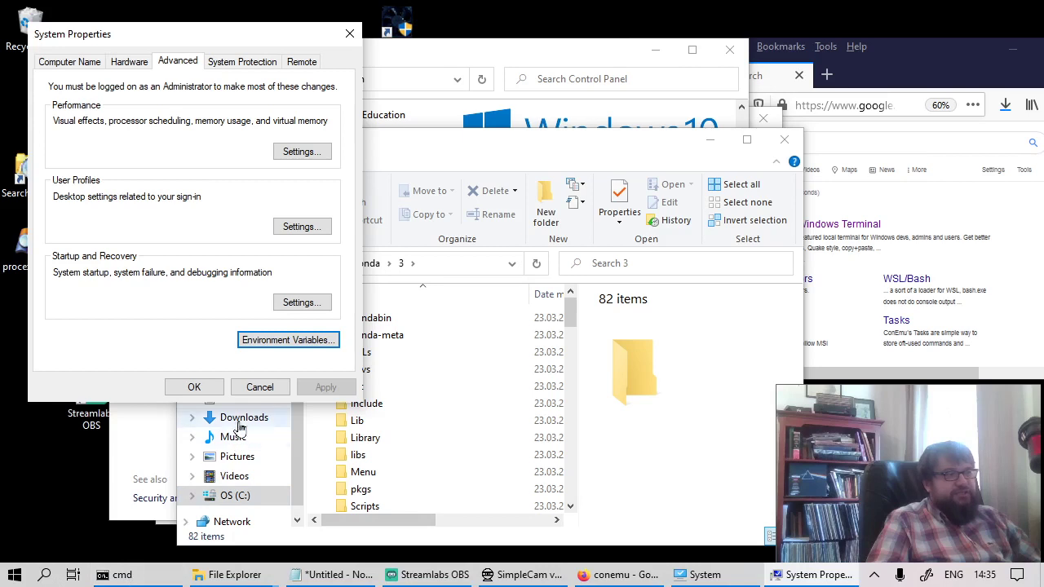
left_click(194, 386)
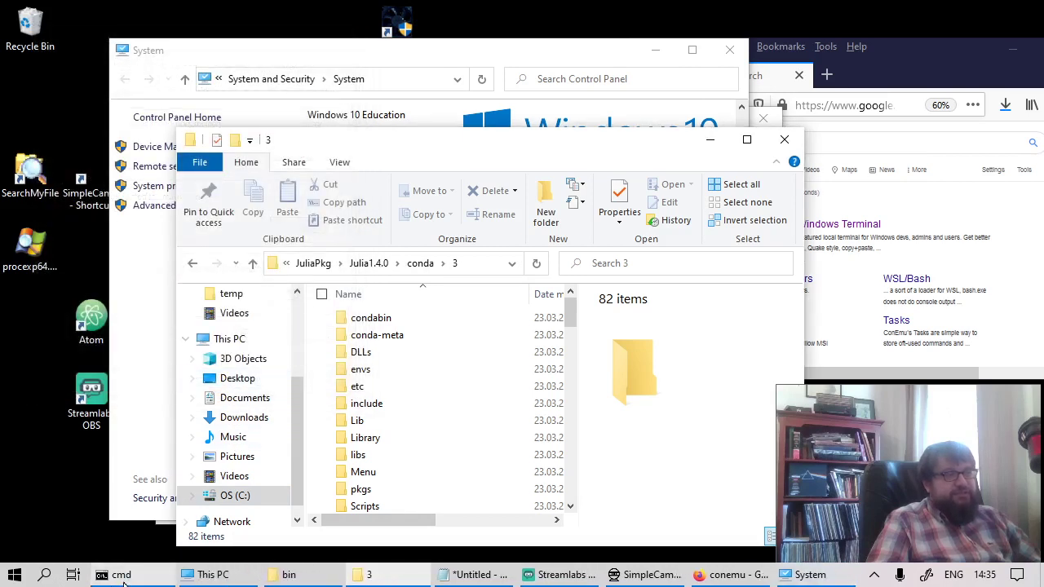
- Switch to the already open cmd console, try to run julia, and print its variables with set PATH
left_click(121, 575)
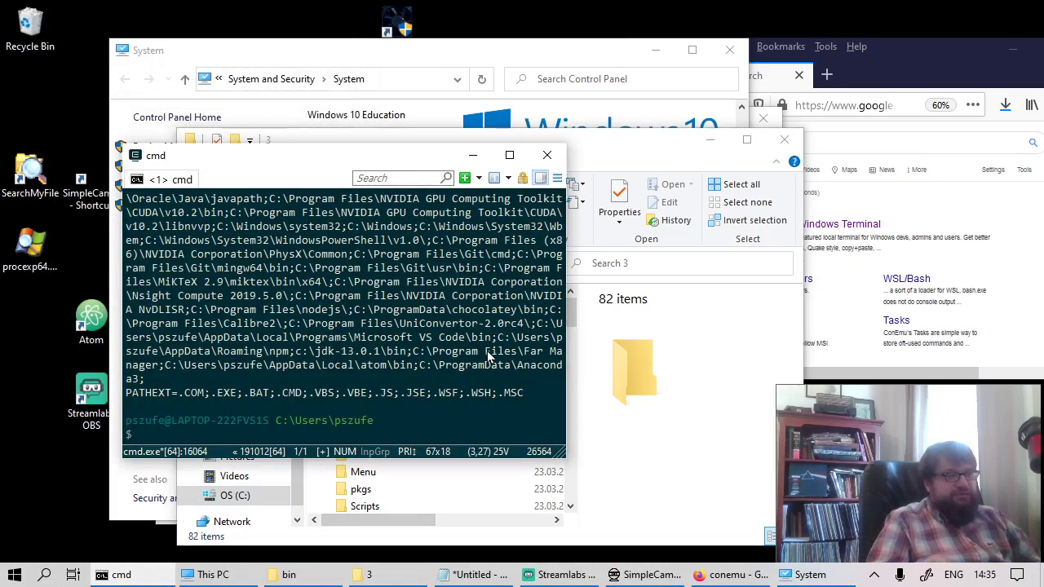
type("gcc")
key("Return")
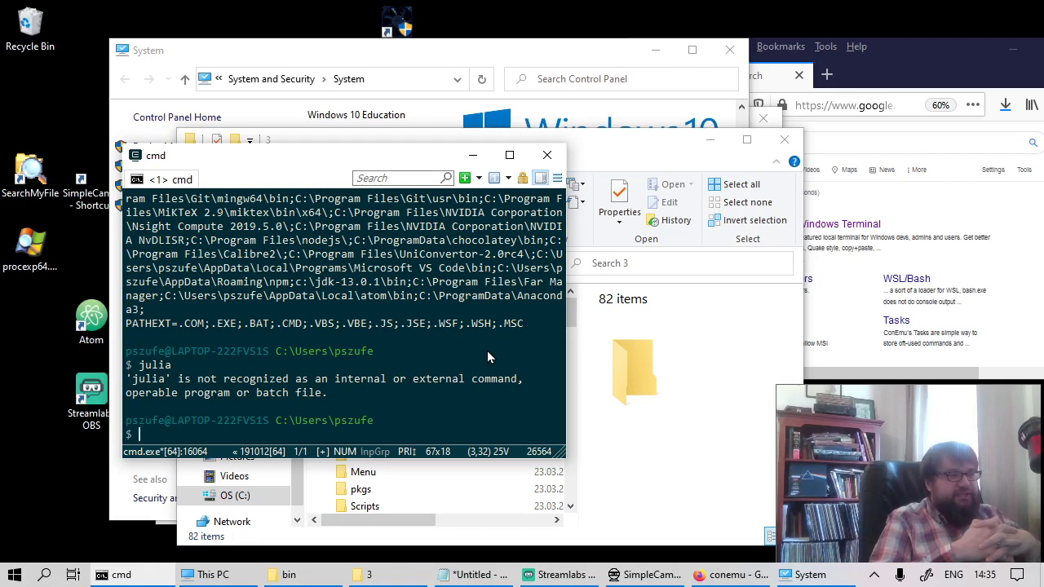
type("set PATH")
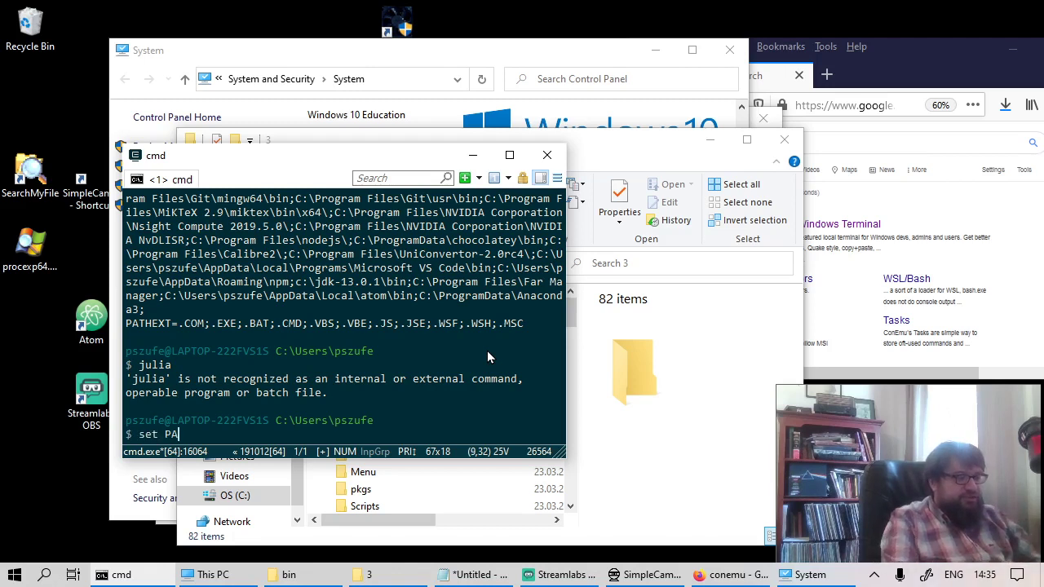
key("Return")
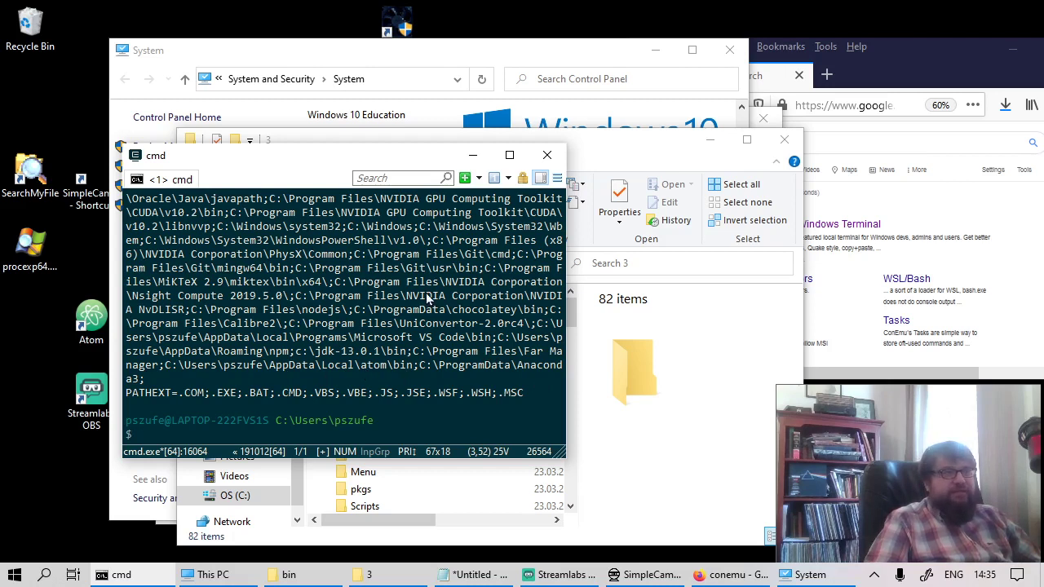
- Restart the cmd console, run set PATH, and highlight the Julia-1.4.0\bin, conda\3 and Anaconda3 entries in the output
left_click(546, 157)
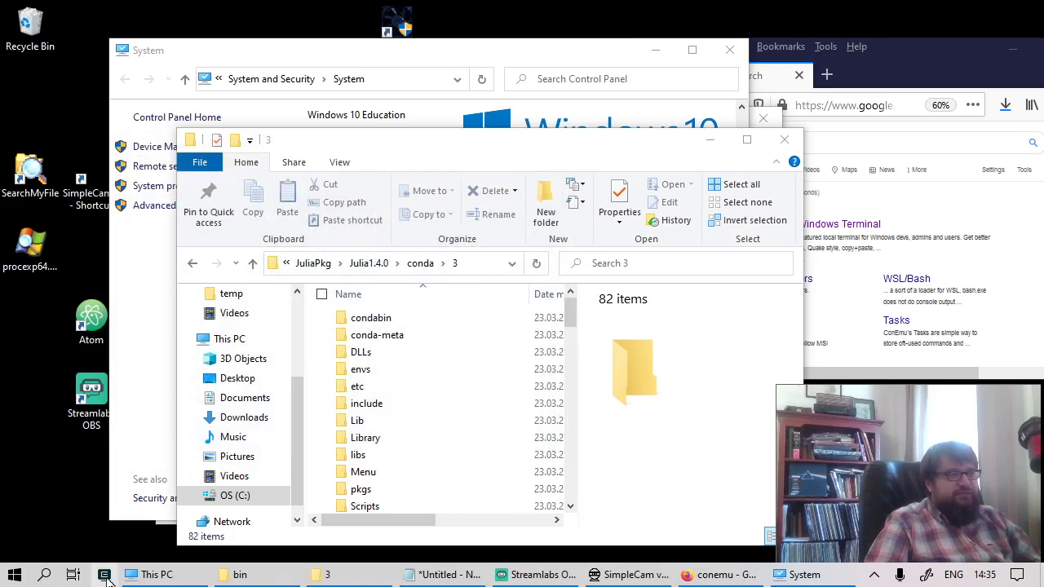
left_click(103, 574)
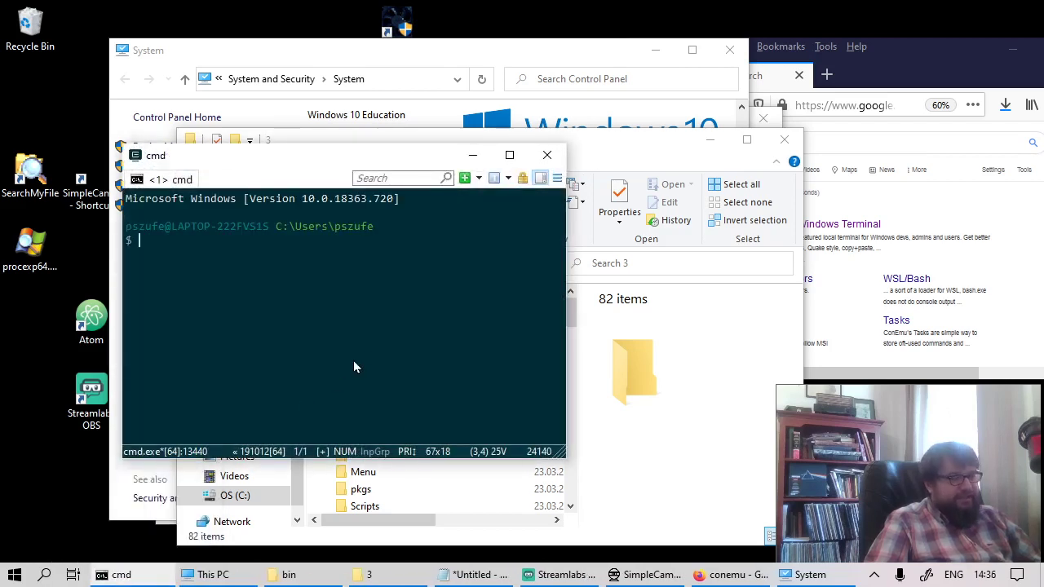
type("se")
type("t PATH")
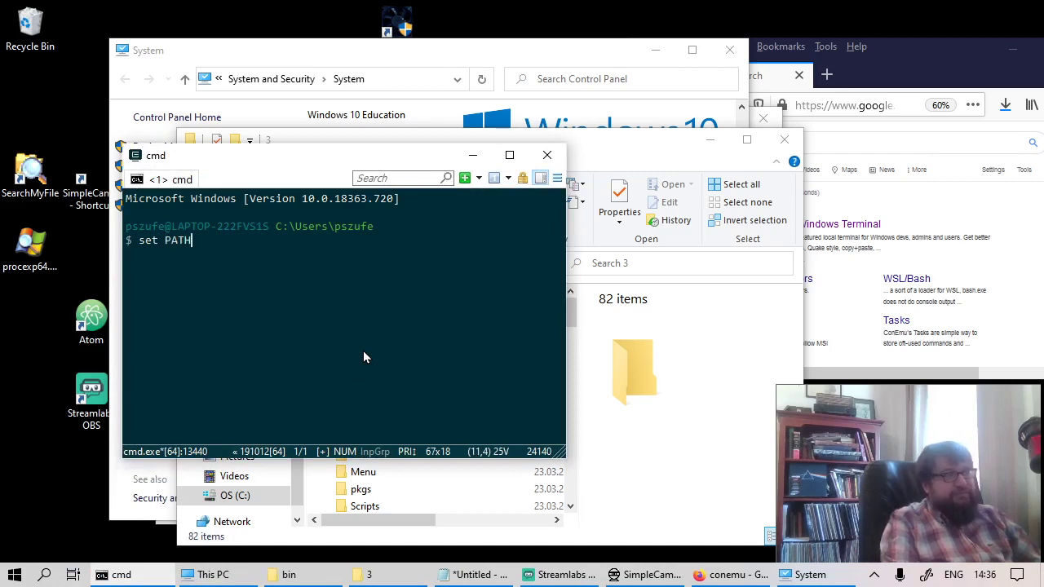
key("Return")
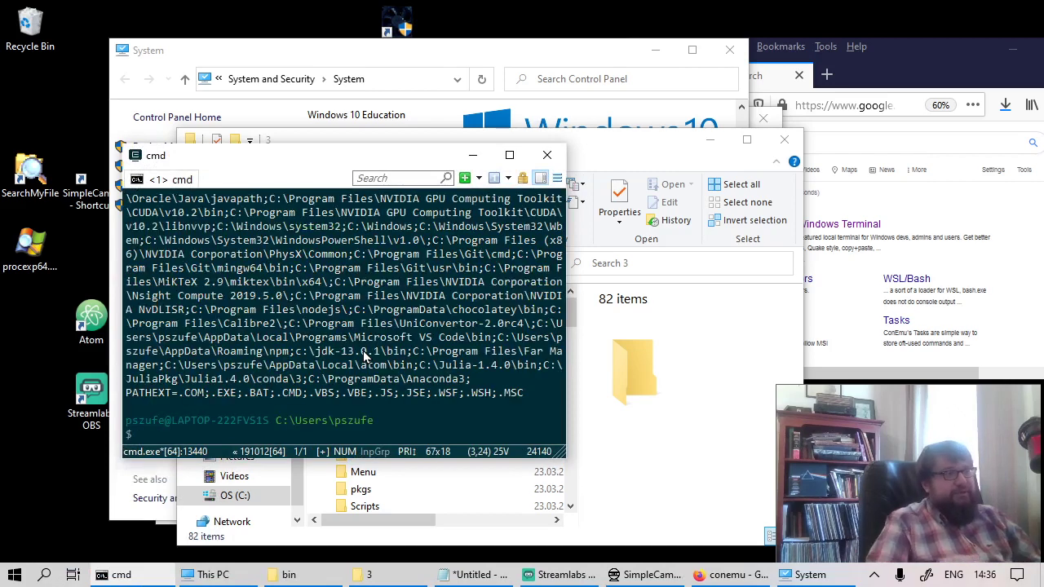
left_click_drag(421, 364, 516, 380)
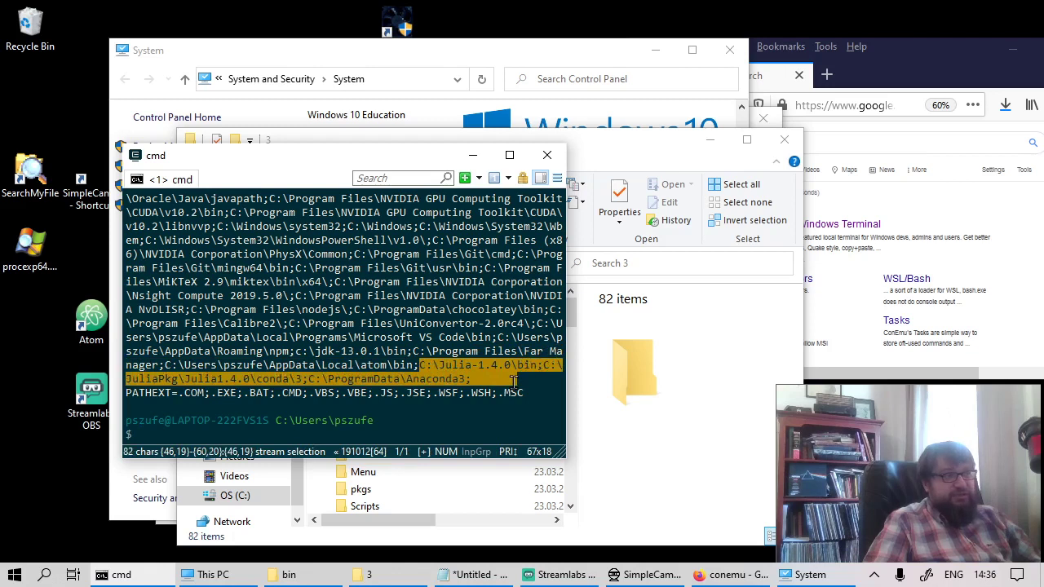
- Look up the location of the Julia executable with the command where julia
left_click(430, 425)
type("where ")
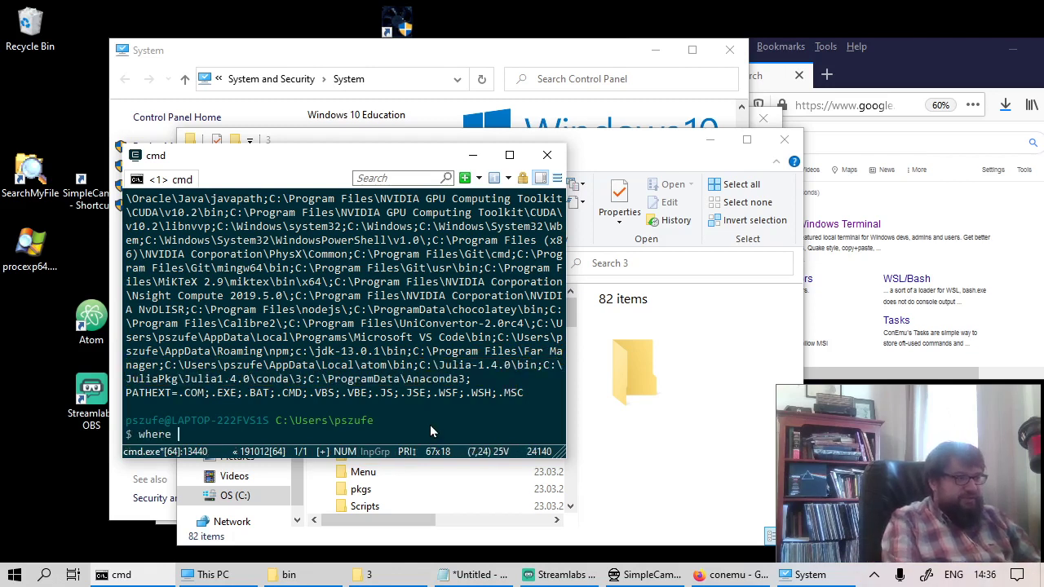
type("julia")
key("Return")
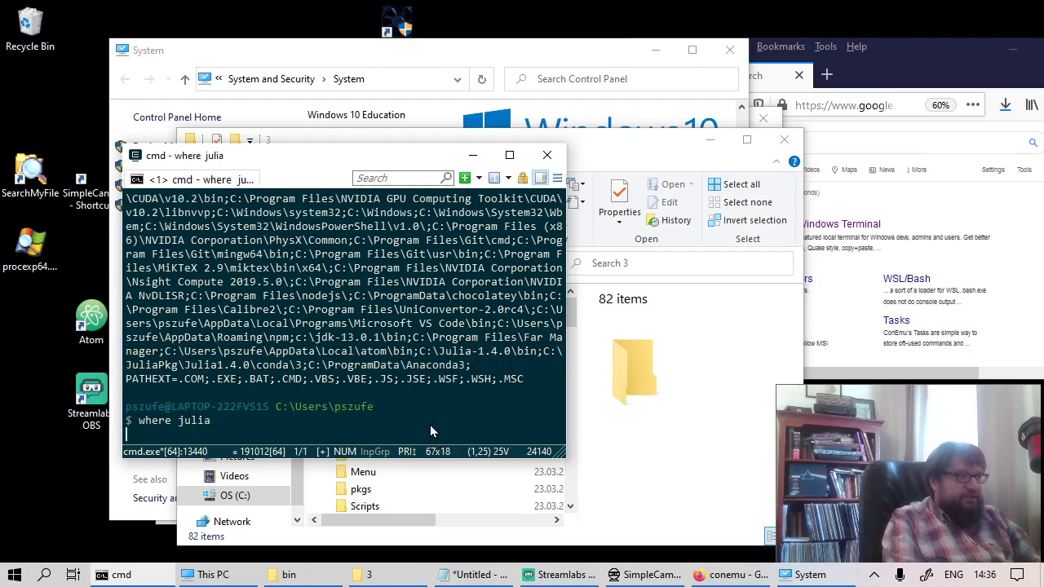